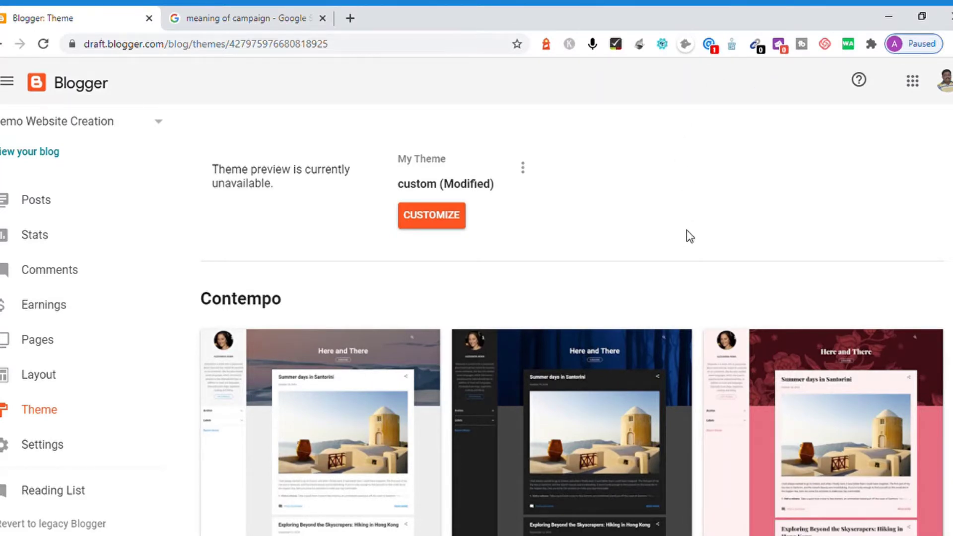
Step: Open the blog's layout page and review its gadget sections from Theme Options through to Footer Menu
click(44, 377)
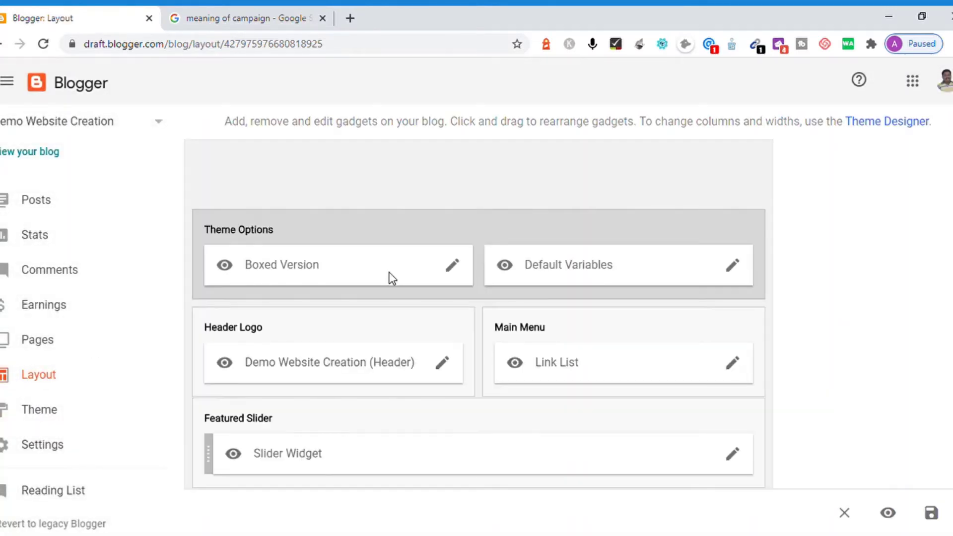
scroll(479, 343, down, 1)
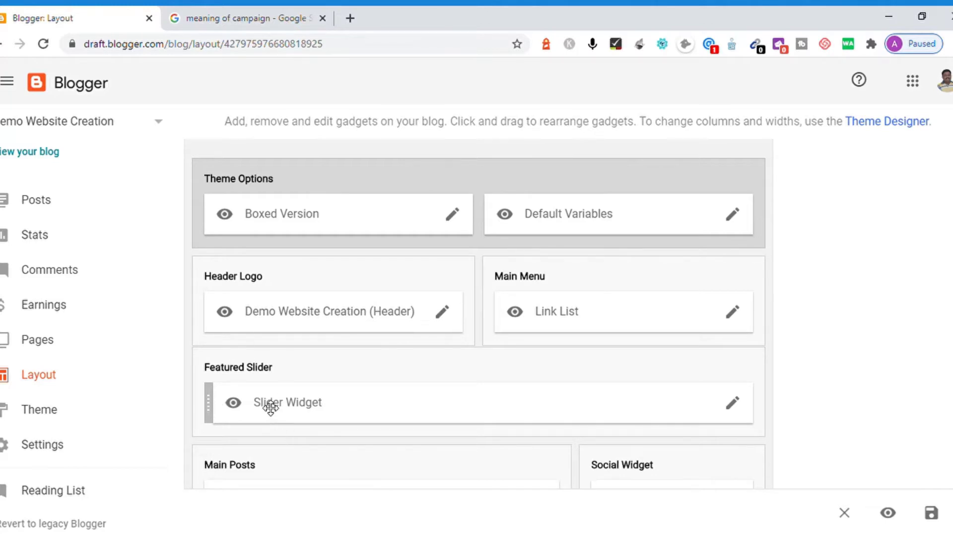
mouse_move(270, 408)
mouse_down()
mouse_move(294, 401)
mouse_move(283, 413)
mouse_move(275, 402)
mouse_up()
scroll(478, 313, down, 5)
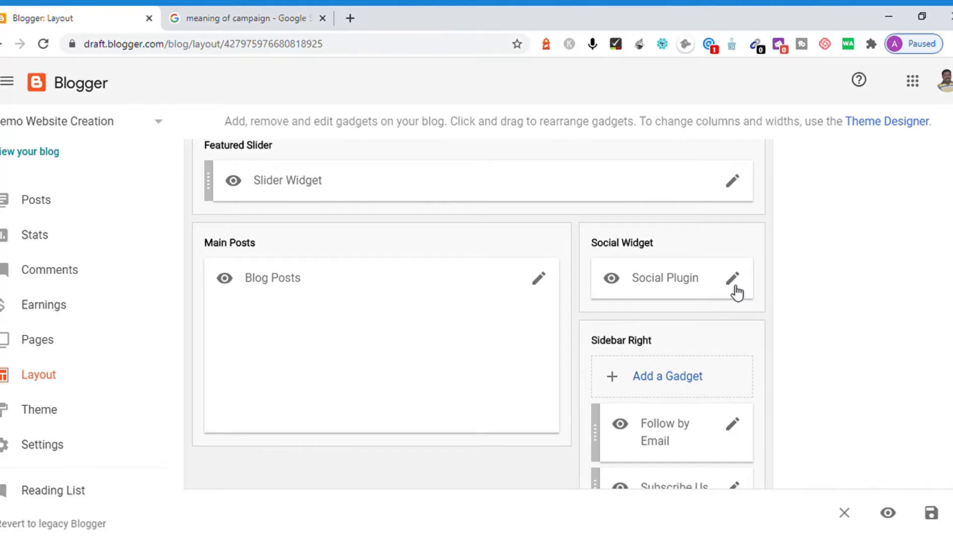
scroll(479, 313, down, 15)
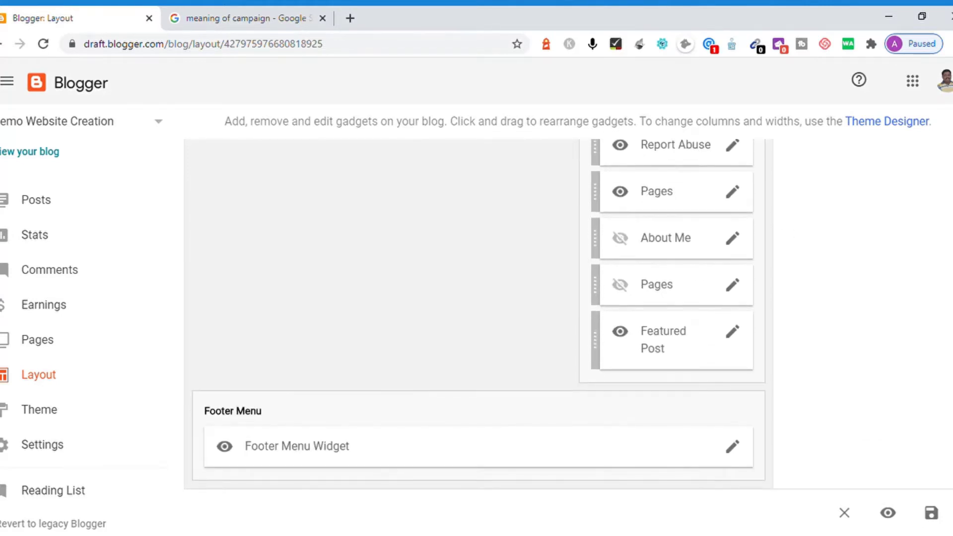
scroll(479, 312, up, 20)
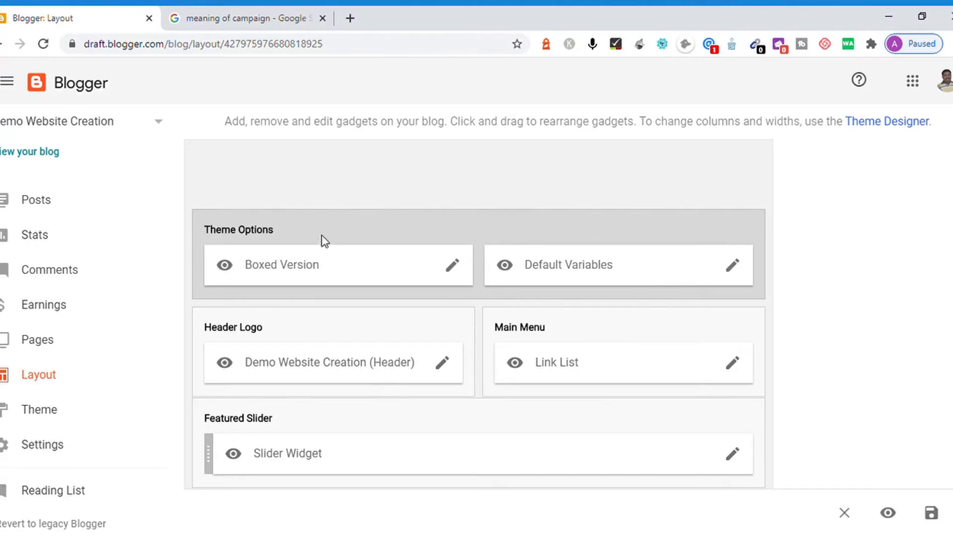
Step: Open the Boxed Version gadget's settings under Theme Options and save them
click(453, 267)
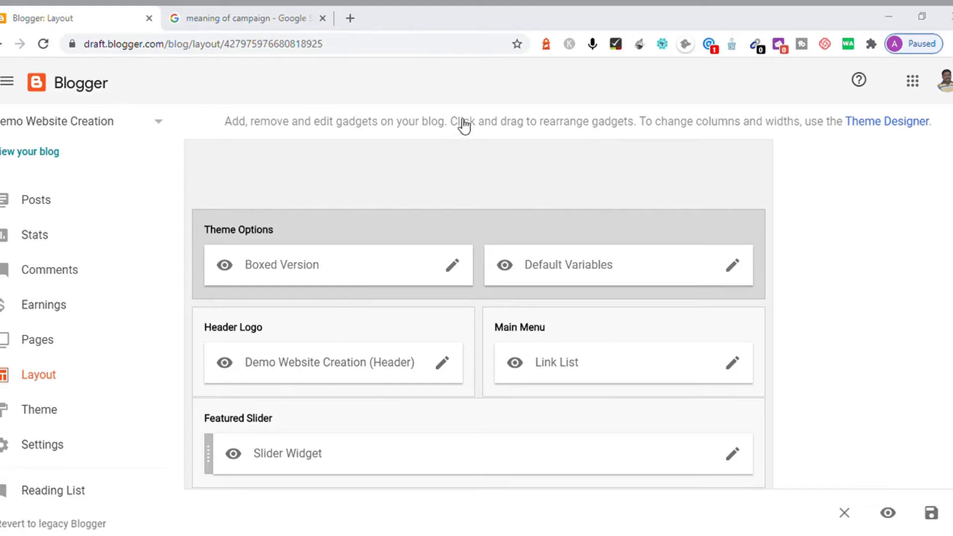
click(418, 115)
click(400, 46)
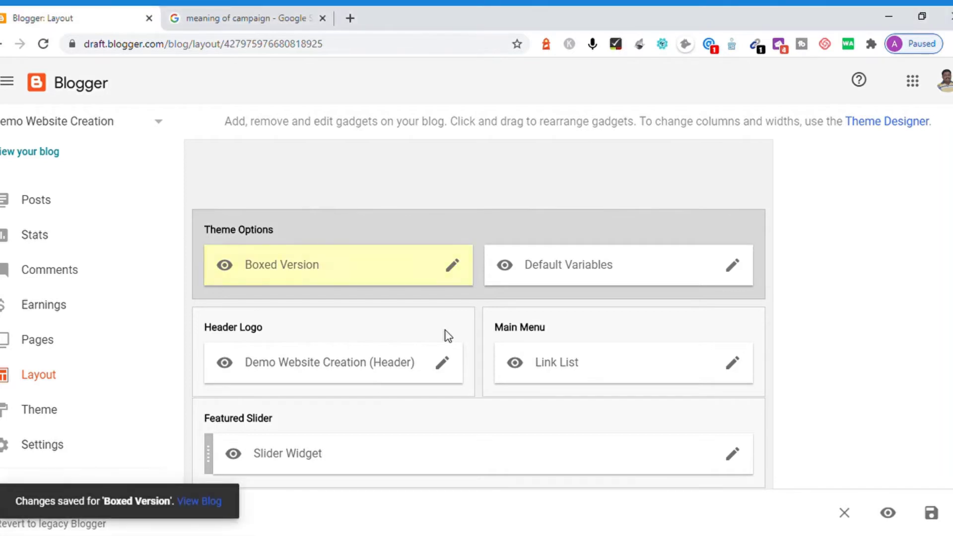
Step: Check the Default Variables gadget's settings under Theme Options and close them
click(737, 271)
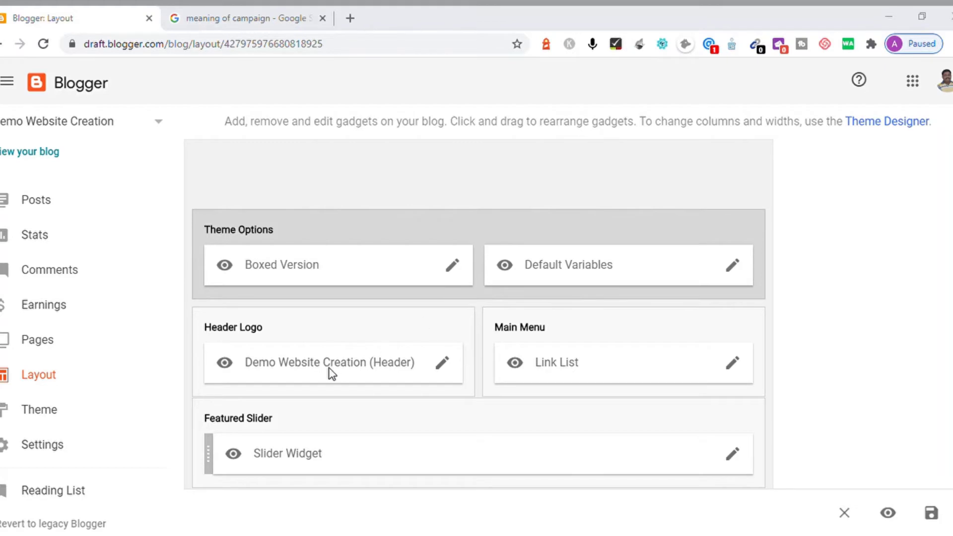
click(167, 463)
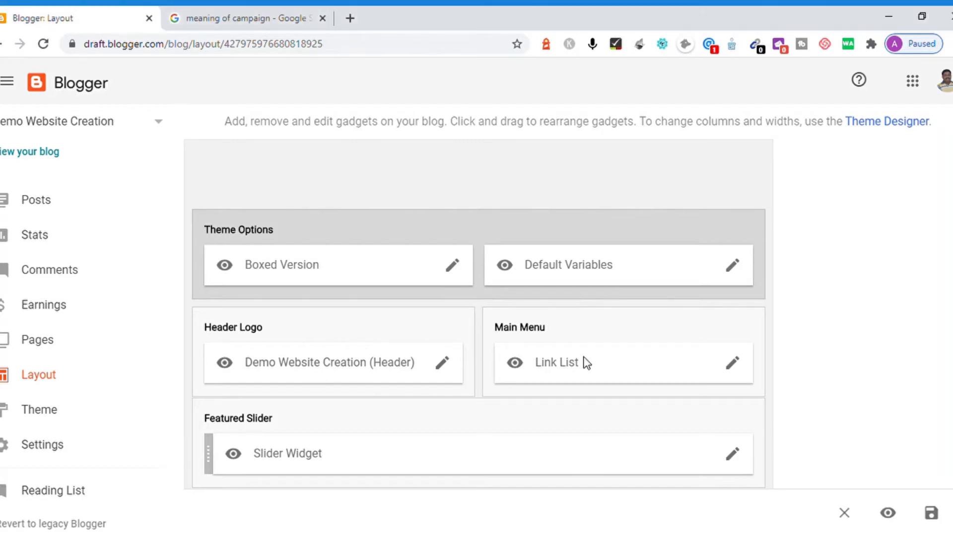
Step: Configure and save the Demo Website Creation header logo gadget, check it on the live blog, and return to the layout
click(445, 363)
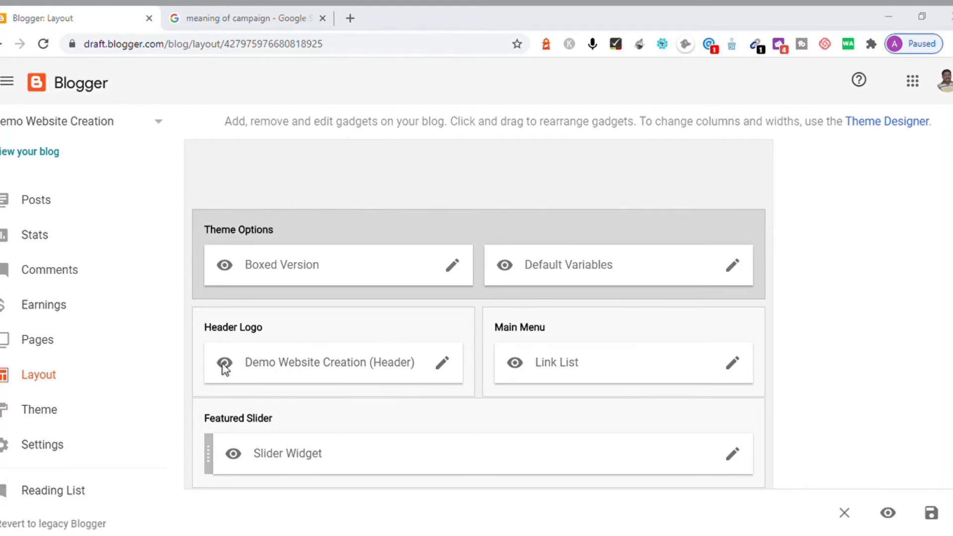
click(237, 348)
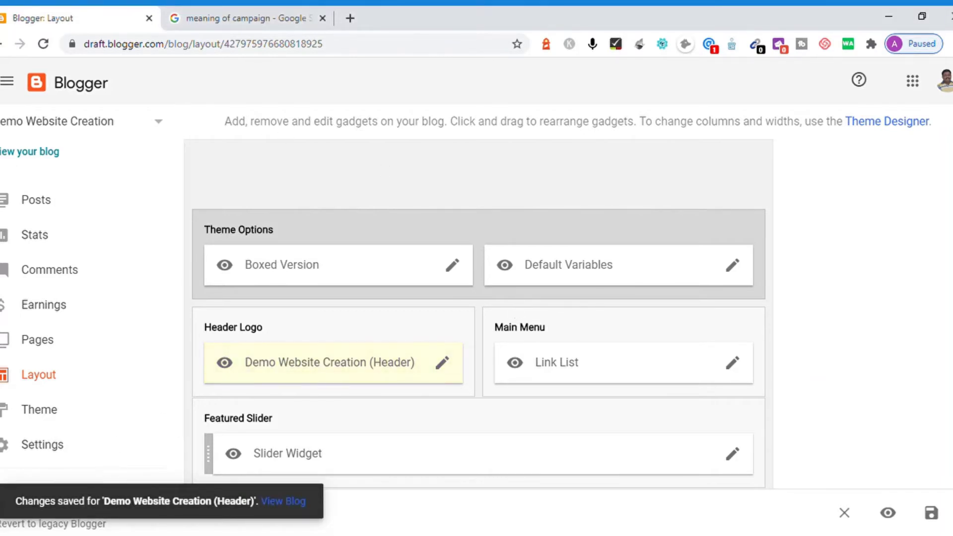
click(296, 502)
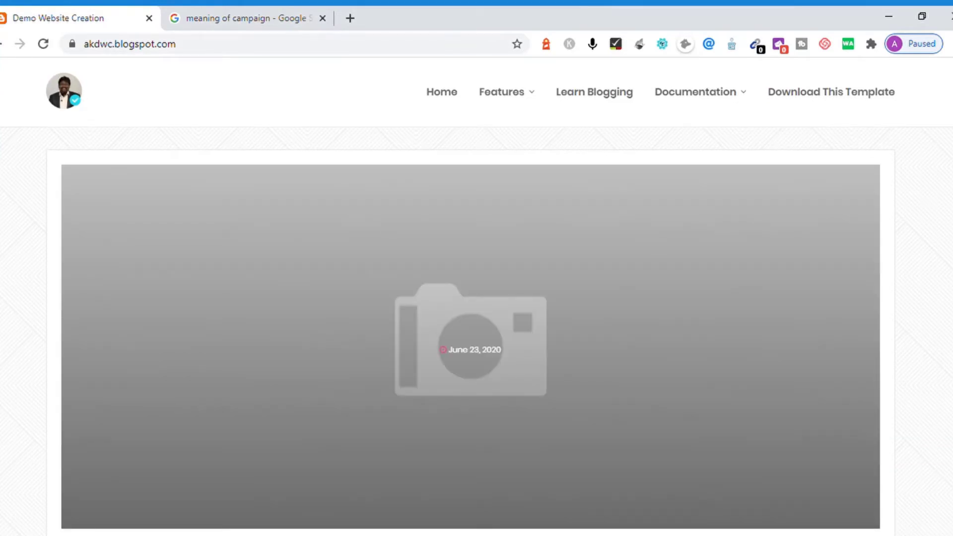
click(1, 45)
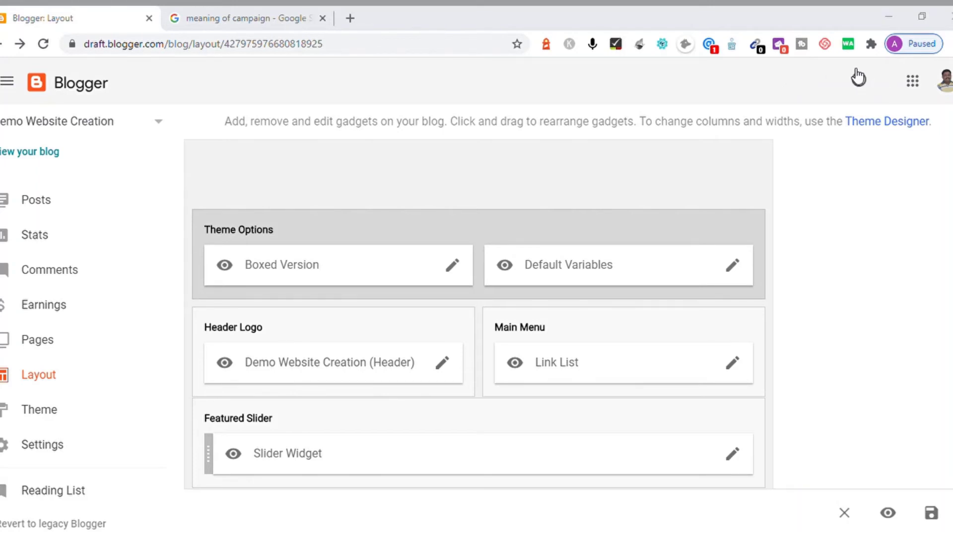
Step: Open the Slider Widget's settings in the Featured Slider section for review
click(604, 57)
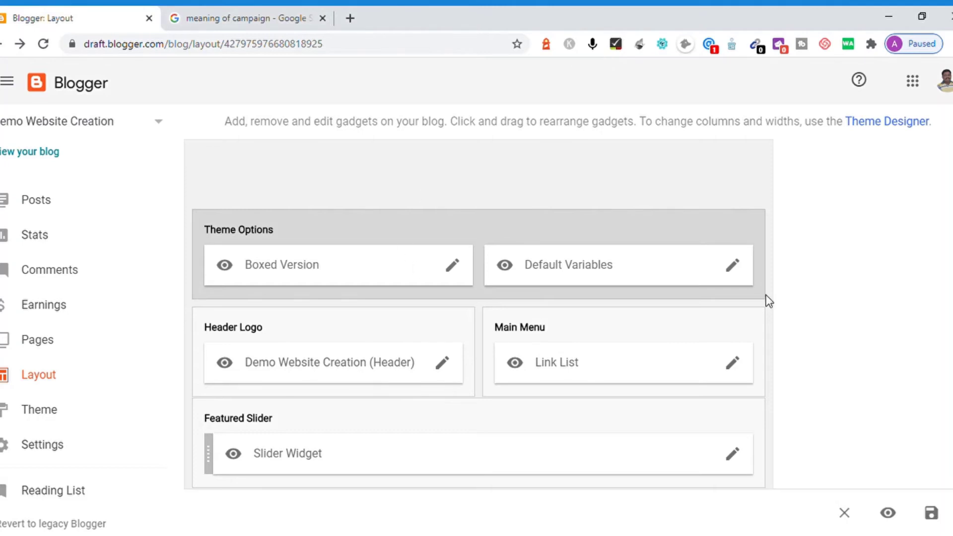
scroll(479, 313, down, 4)
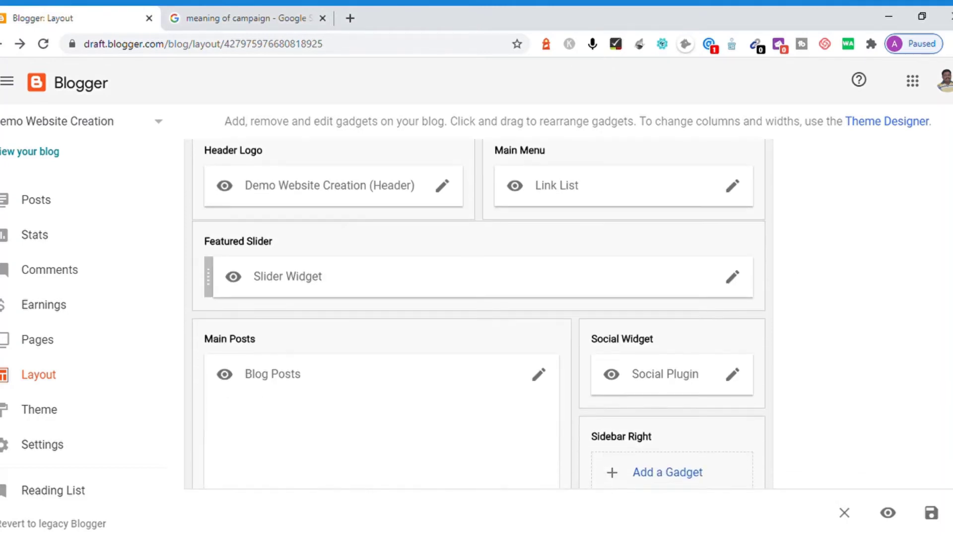
click(735, 283)
scroll(478, 308, down, 2)
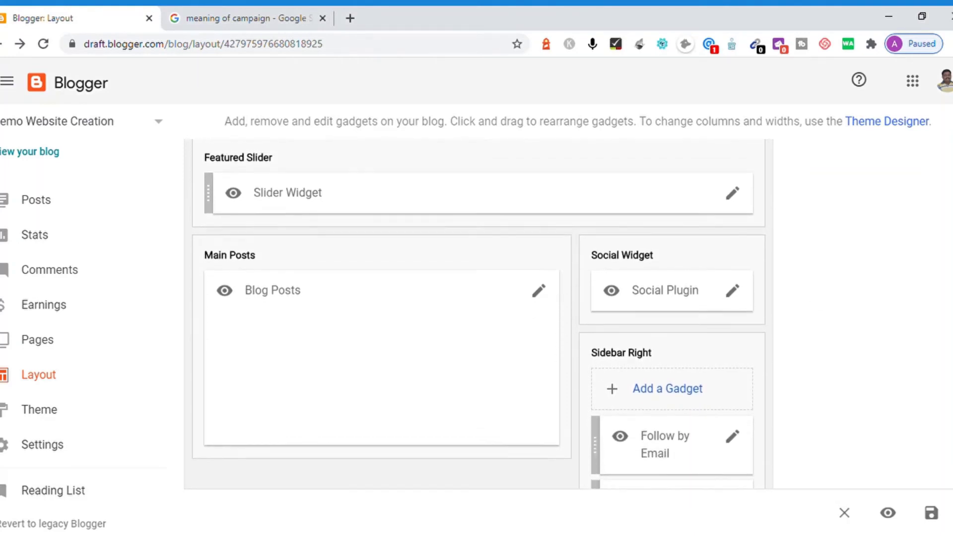
click(262, 10)
click(72, 22)
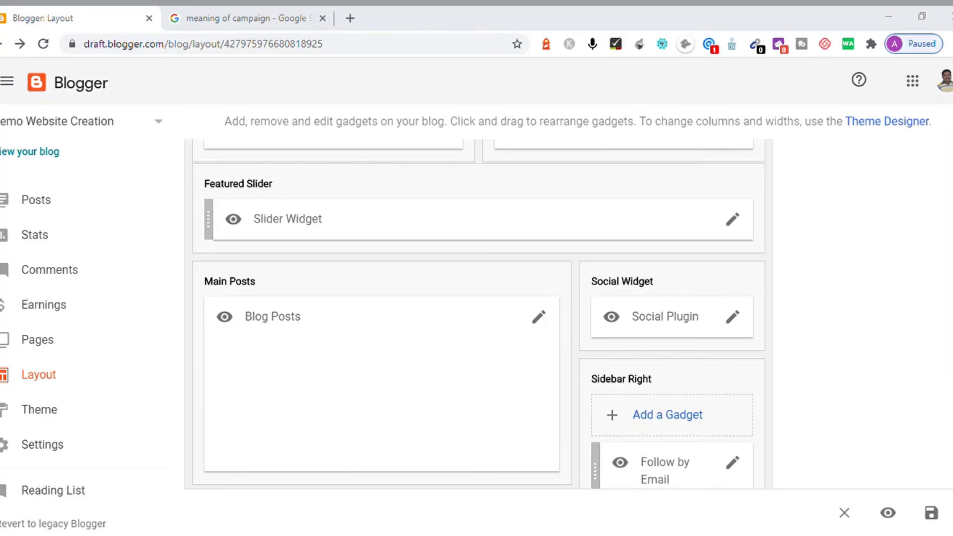
click(306, 31)
click(155, 475)
click(320, 175)
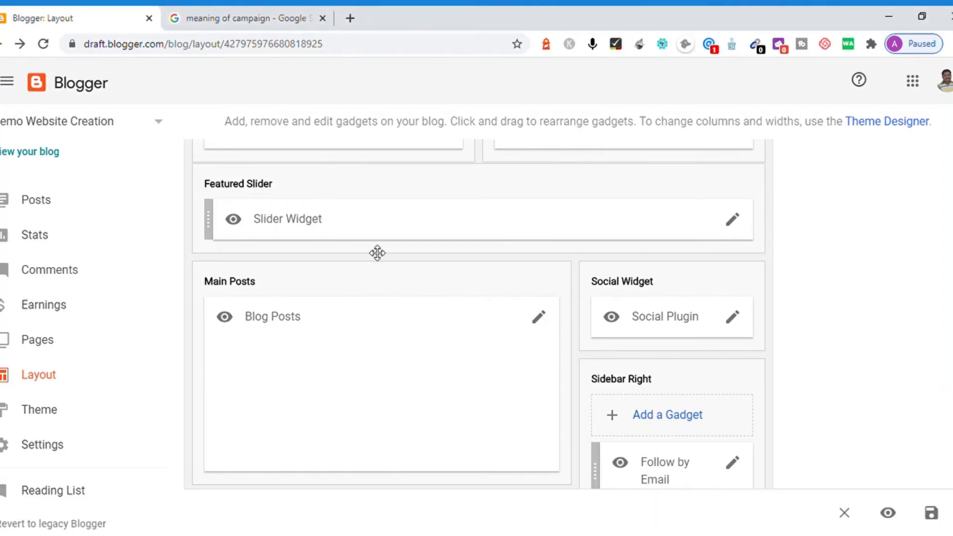
Step: Delete the hidden About Me gadget from the Sidebar Right section
scroll(478, 314, down, 6)
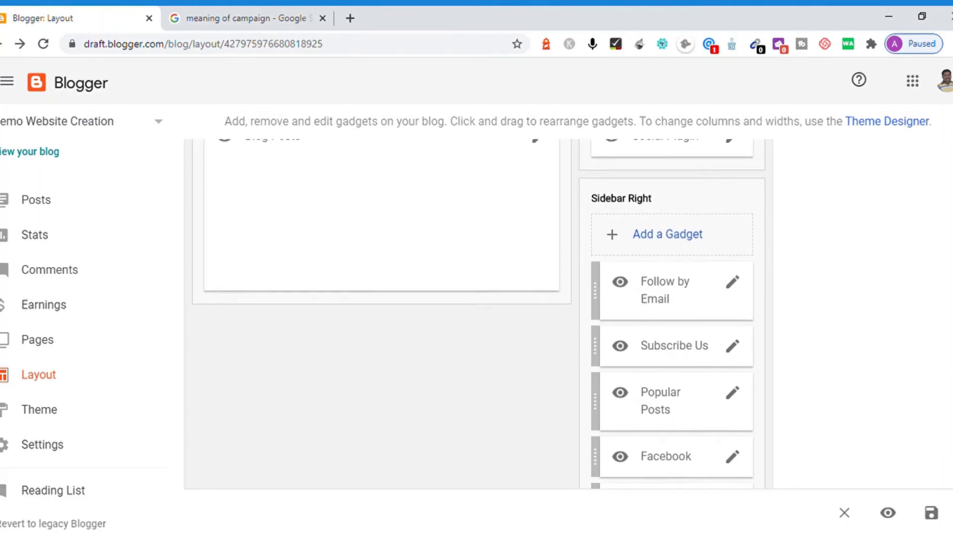
scroll(479, 315, down, 8)
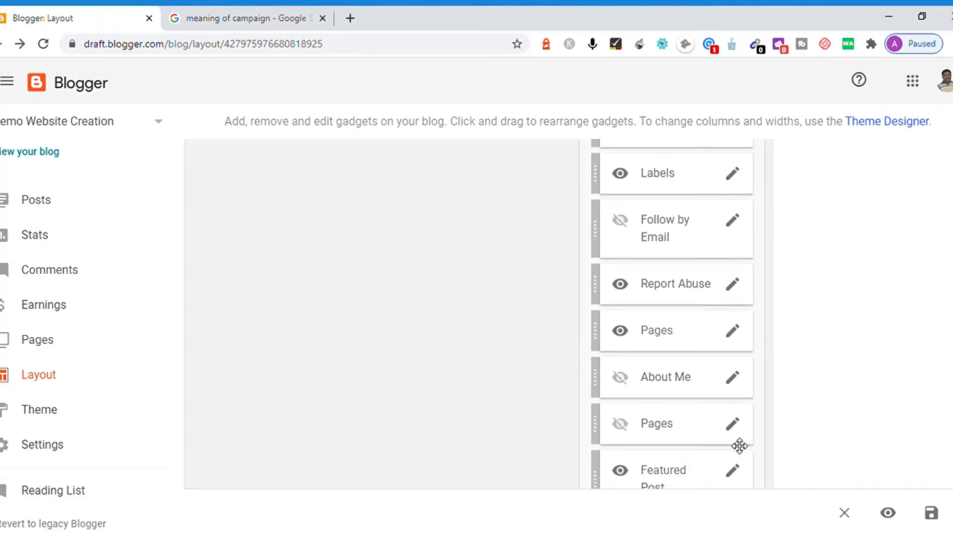
click(742, 383)
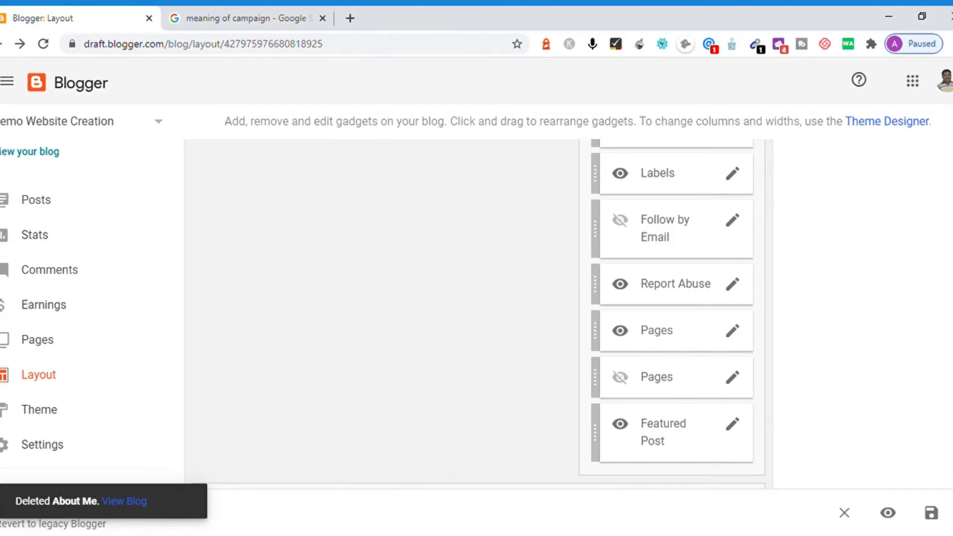
scroll(477, 313, up, 10)
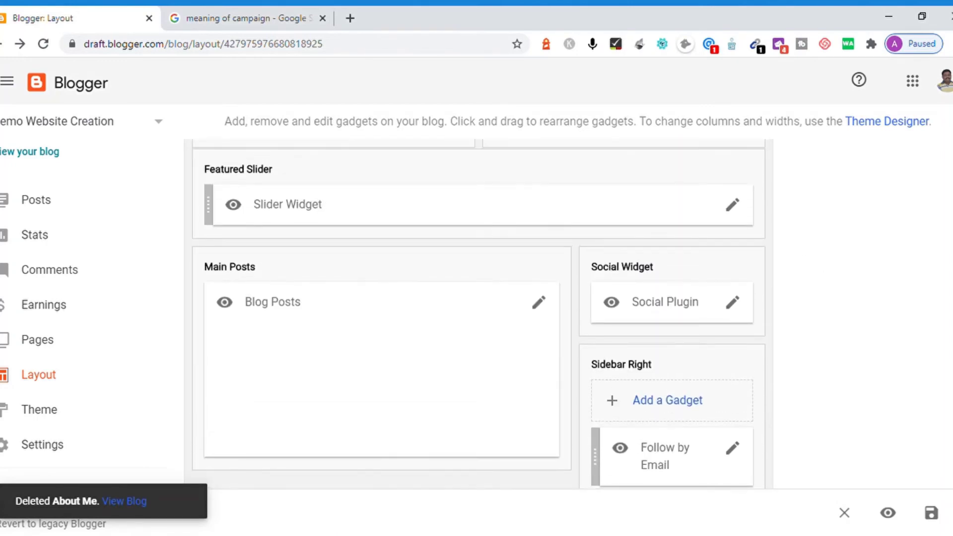
scroll(694, 223, up, 1)
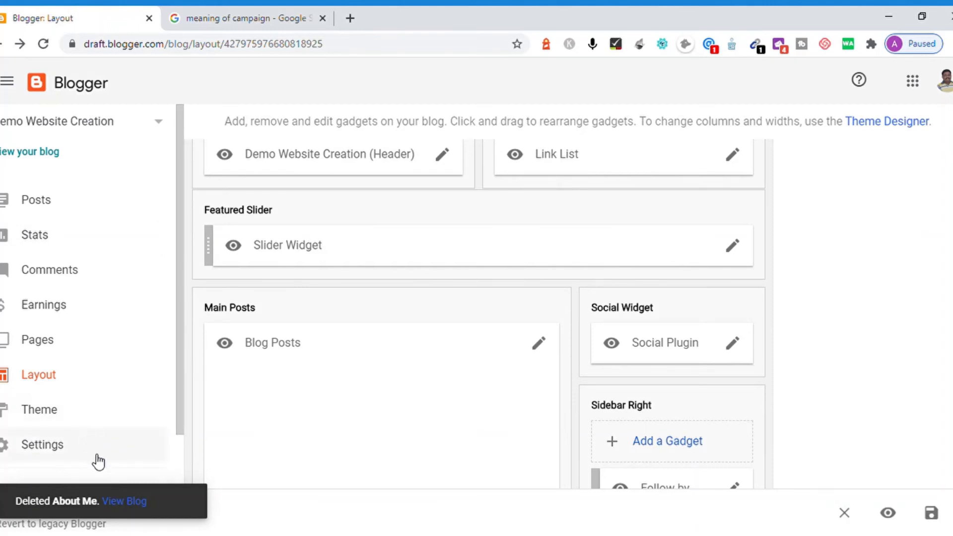
Step: Create a new blog post titled "Sample Image Upload Option" and place the cursor in its body
click(34, 208)
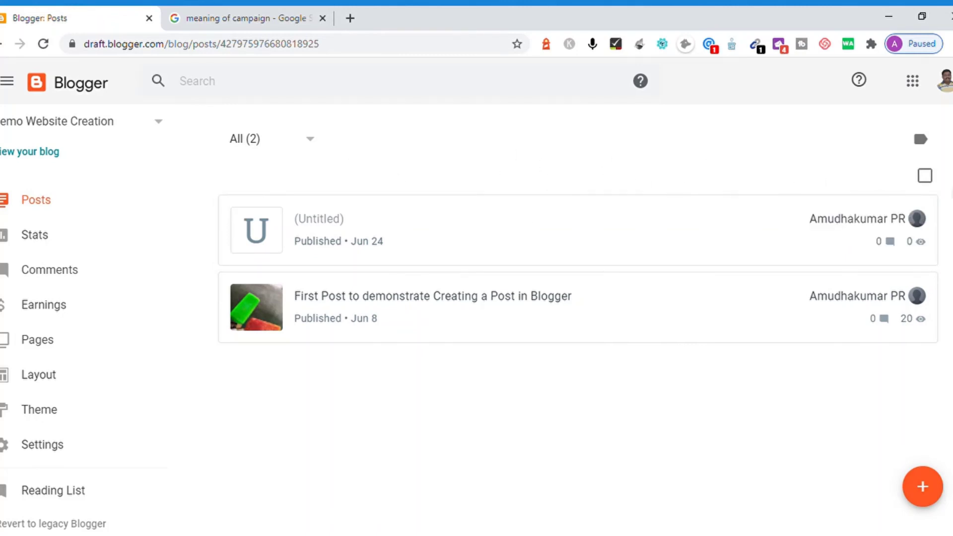
mouse_move(382, 228)
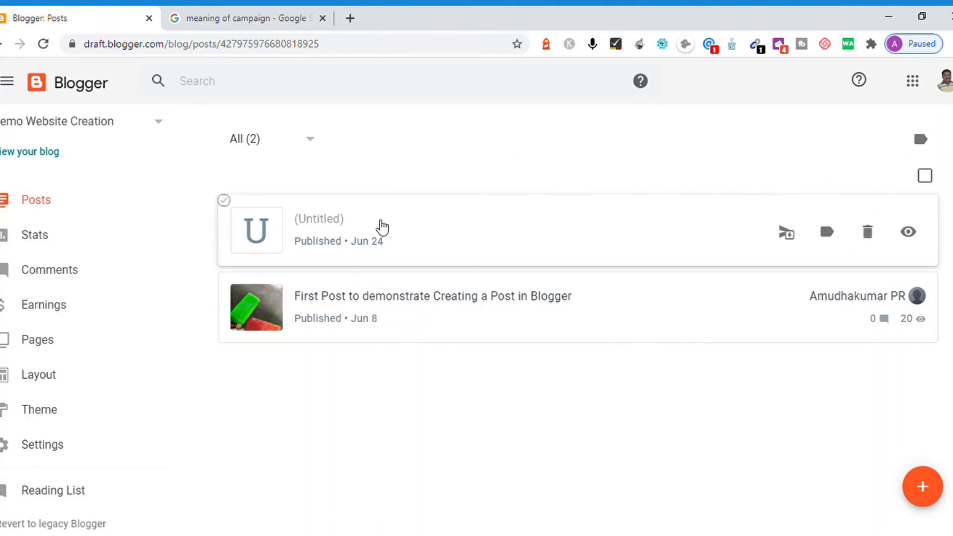
click(926, 490)
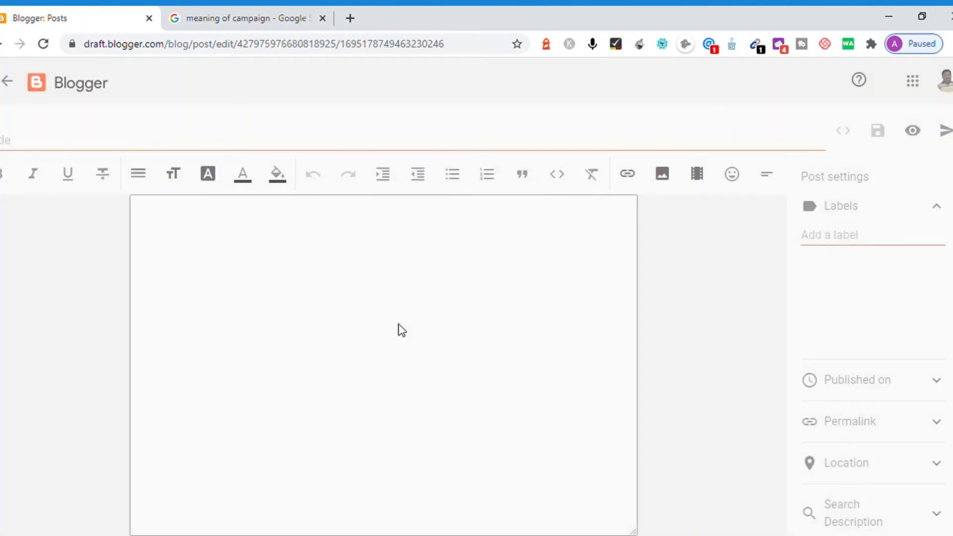
click(146, 148)
text(Sample )
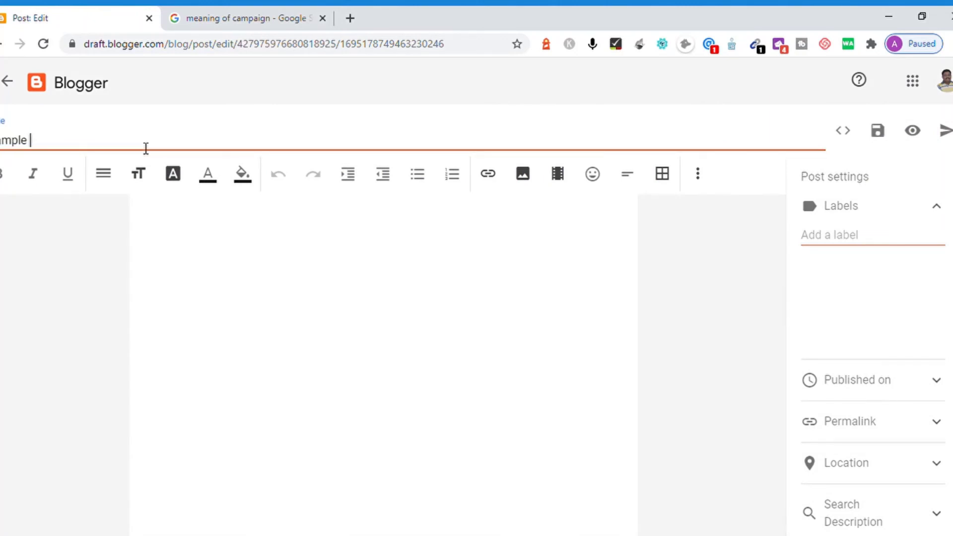
text(Image Upload Opt)
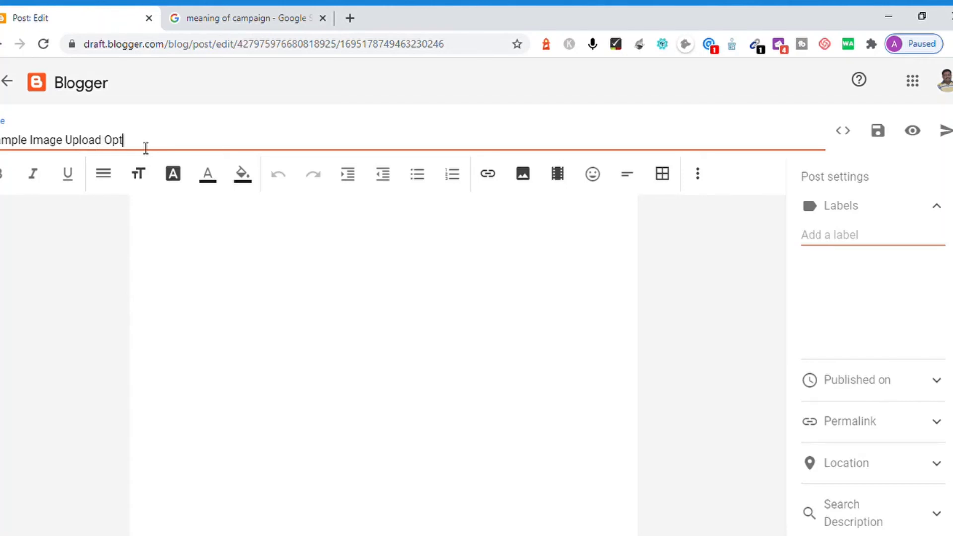
text(ion)
click(248, 262)
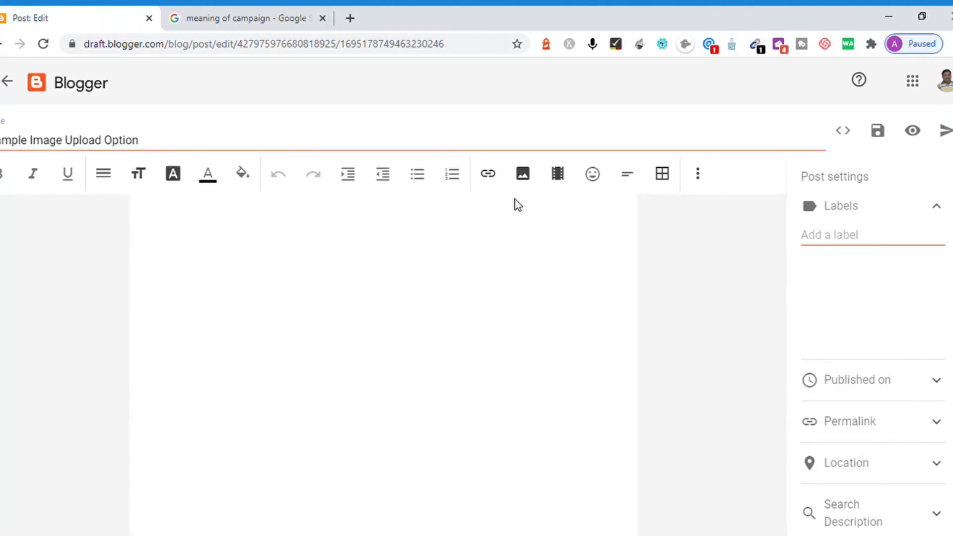
Step: Insert the "A Leader in Digital Training" banner image into the post body from the computer
click(524, 181)
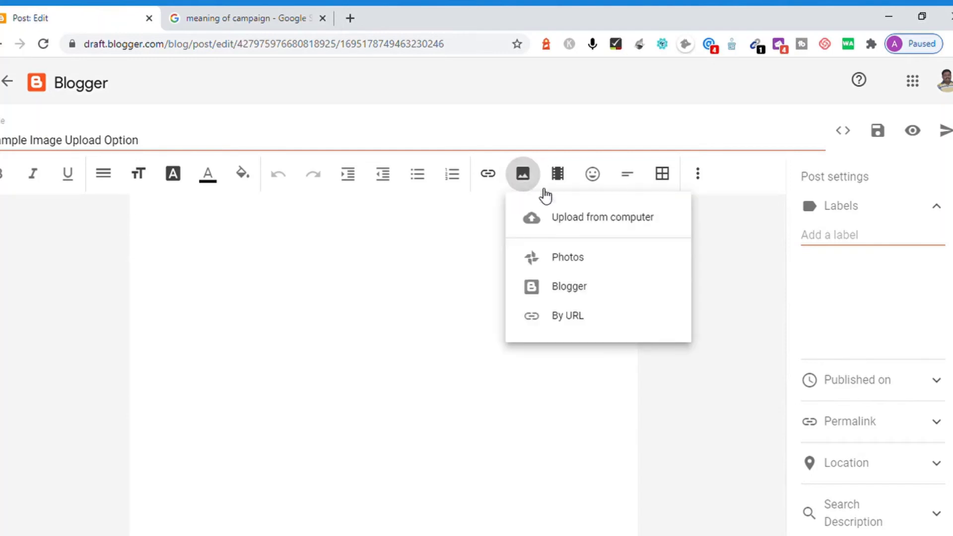
click(581, 220)
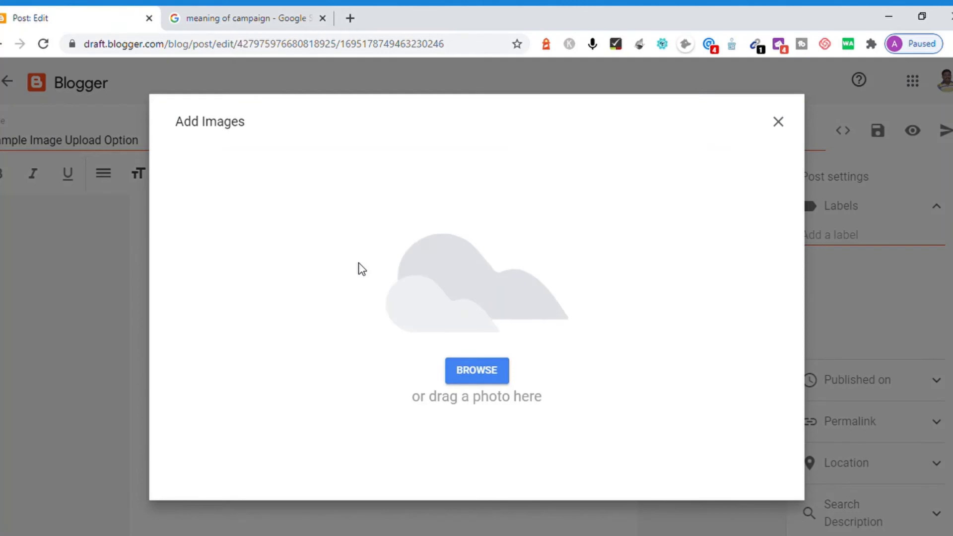
click(507, 377)
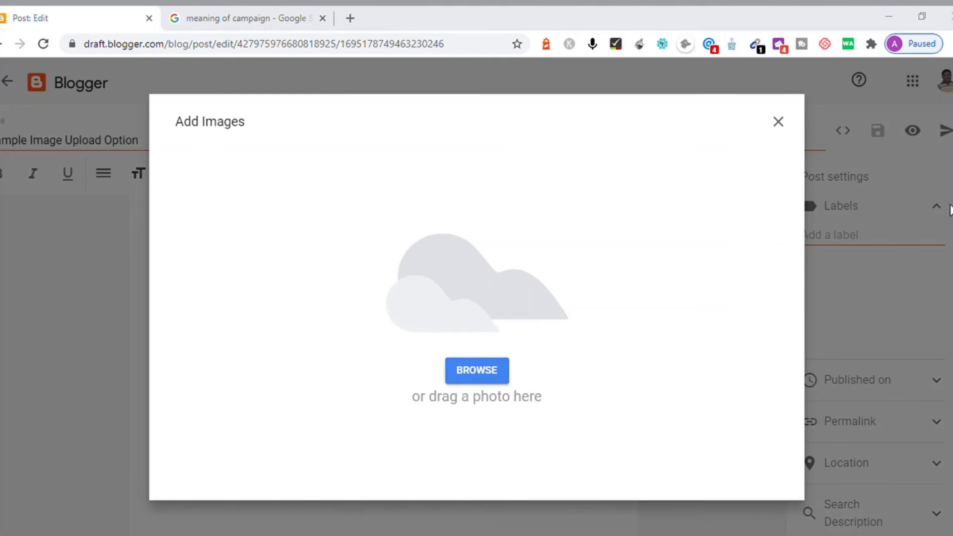
key(Return)
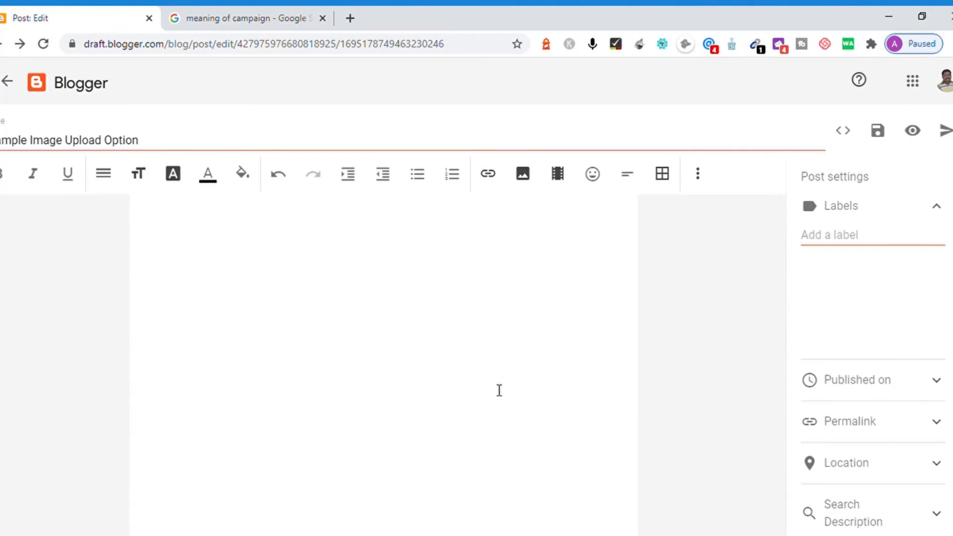
Step: Select the inserted banner image in the post and enlarge it by one size
click(412, 271)
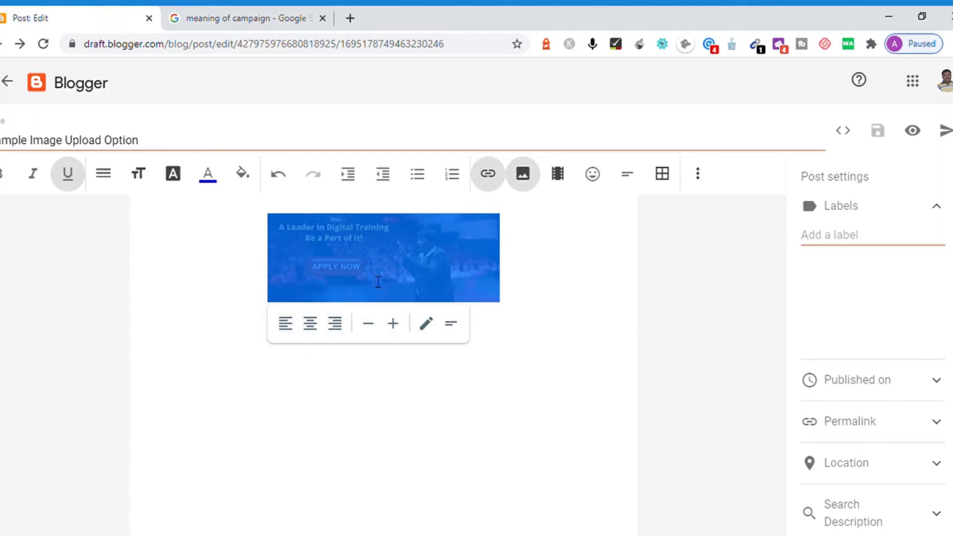
click(394, 325)
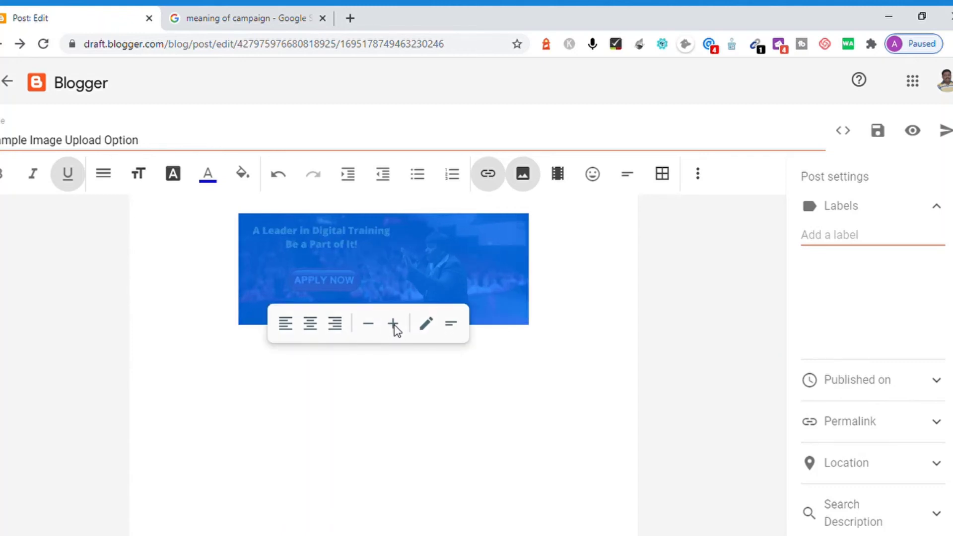
Step: Enlarge the banner image by several more sizes and left-align it in the post body
click(394, 325)
click(394, 326)
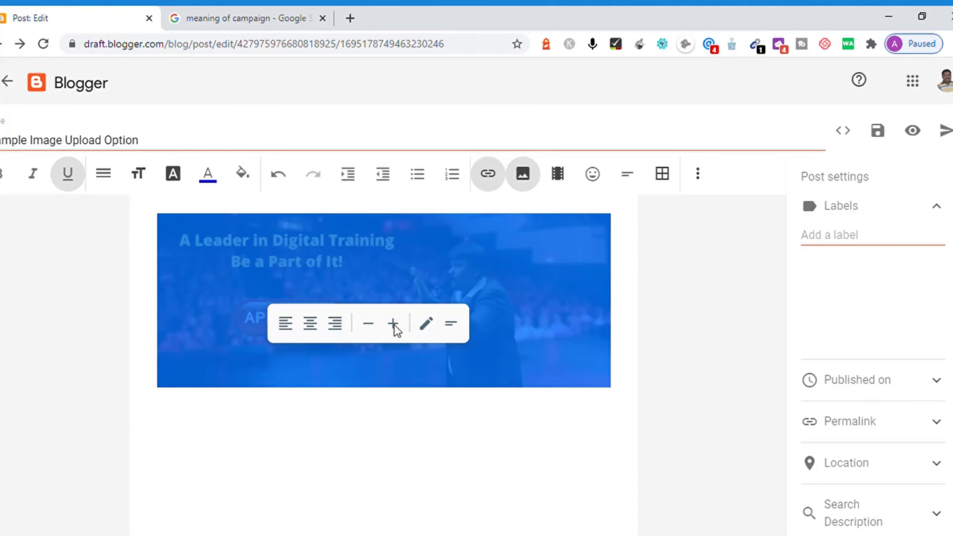
click(394, 325)
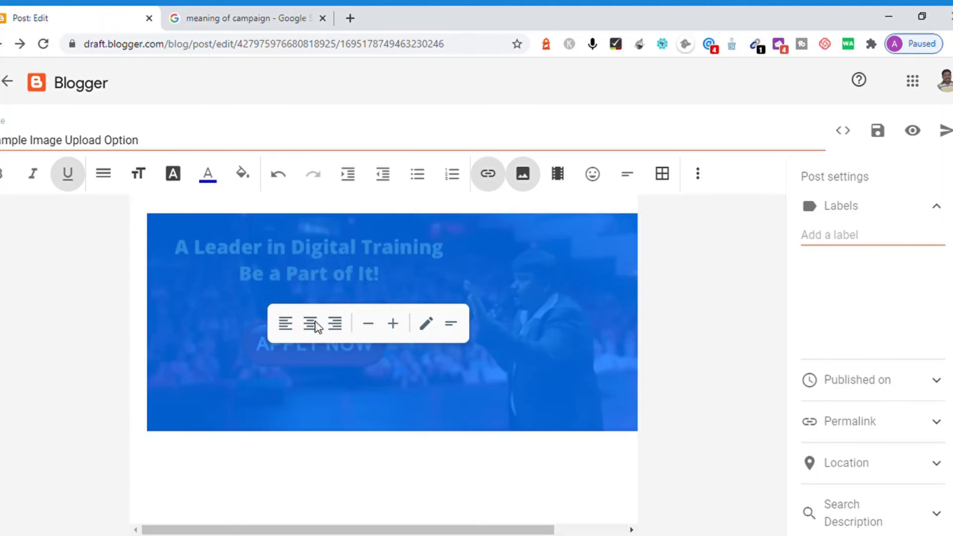
click(287, 325)
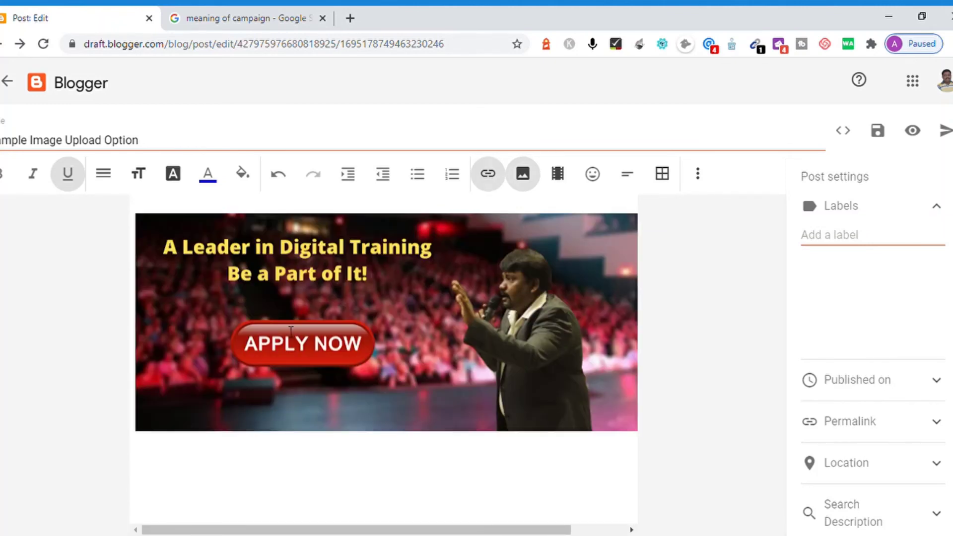
click(437, 343)
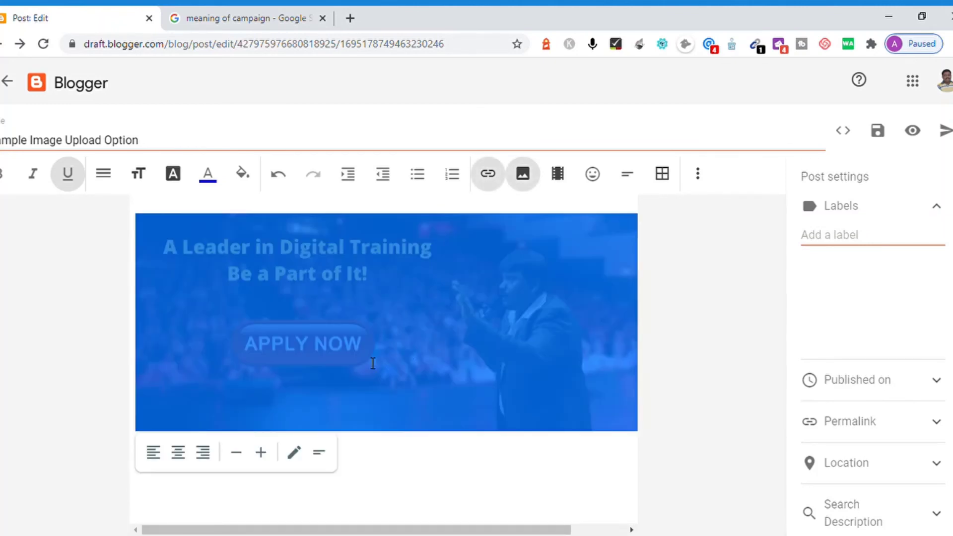
click(261, 452)
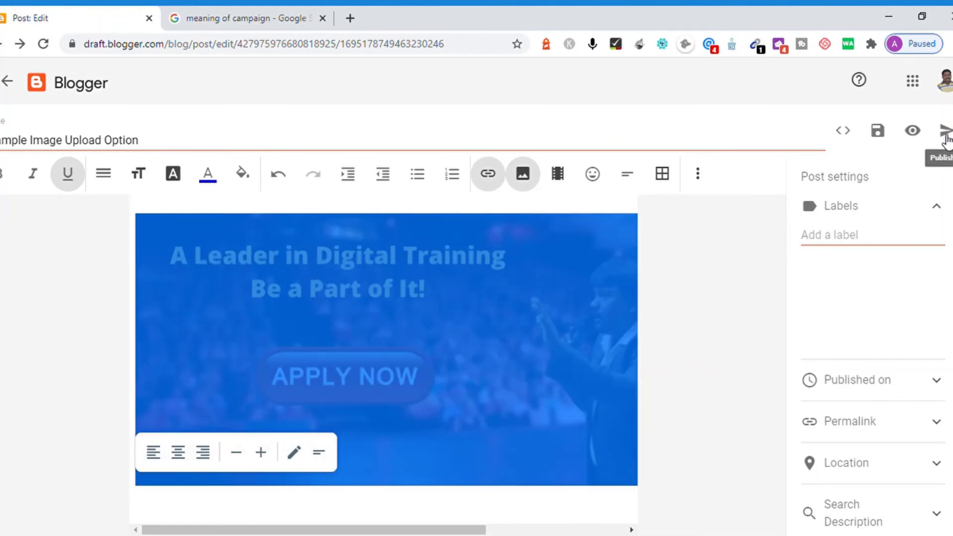
Step: Preview the post and examine the banner image in the desktop, tablet and mobile views
click(917, 140)
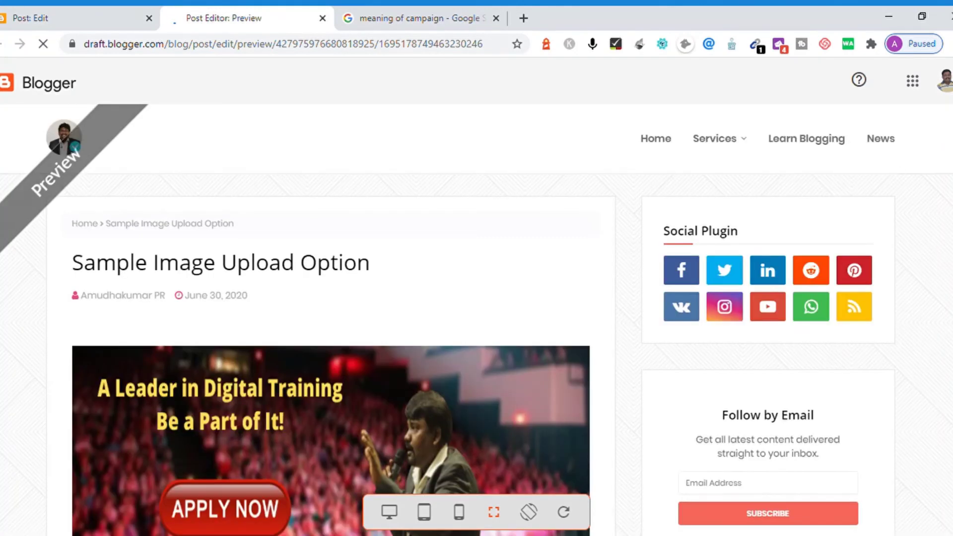
scroll(331, 347, down, 3)
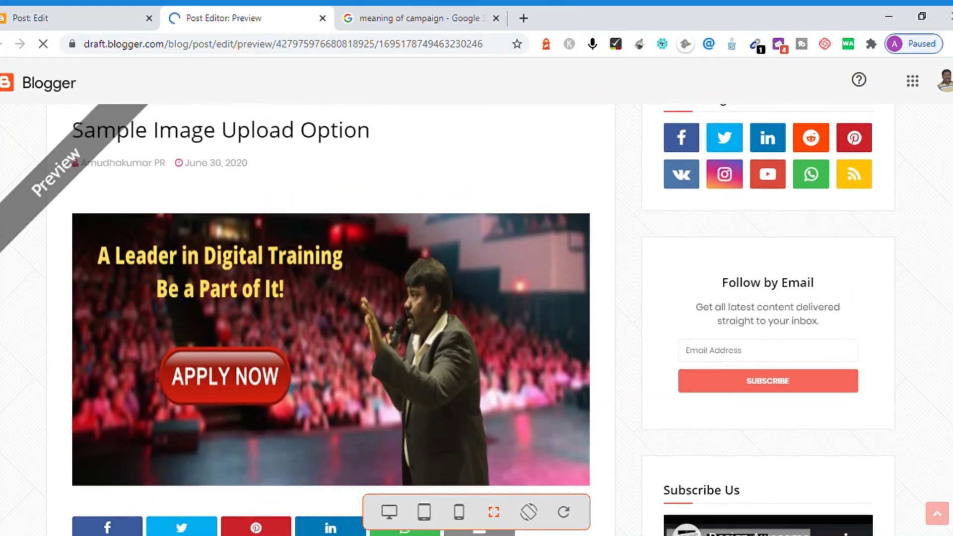
click(390, 512)
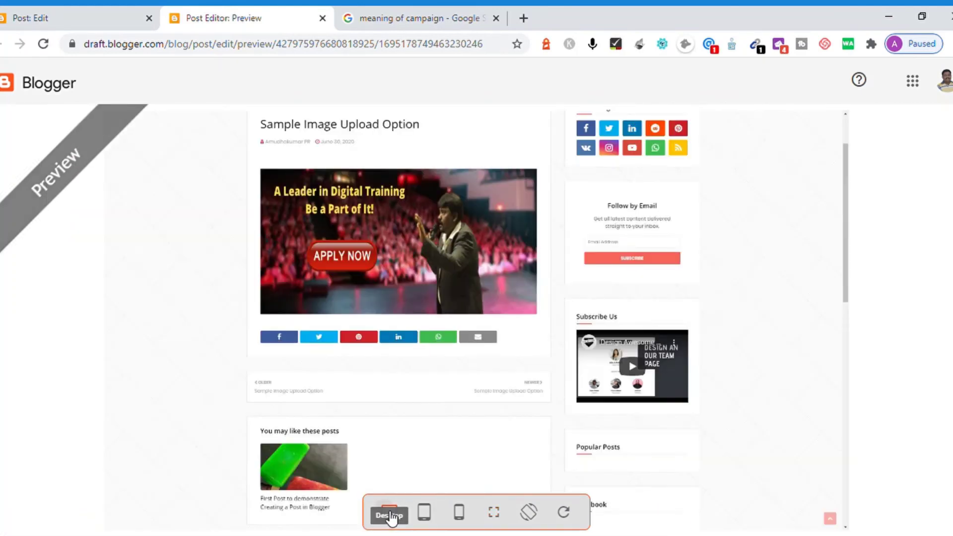
click(425, 516)
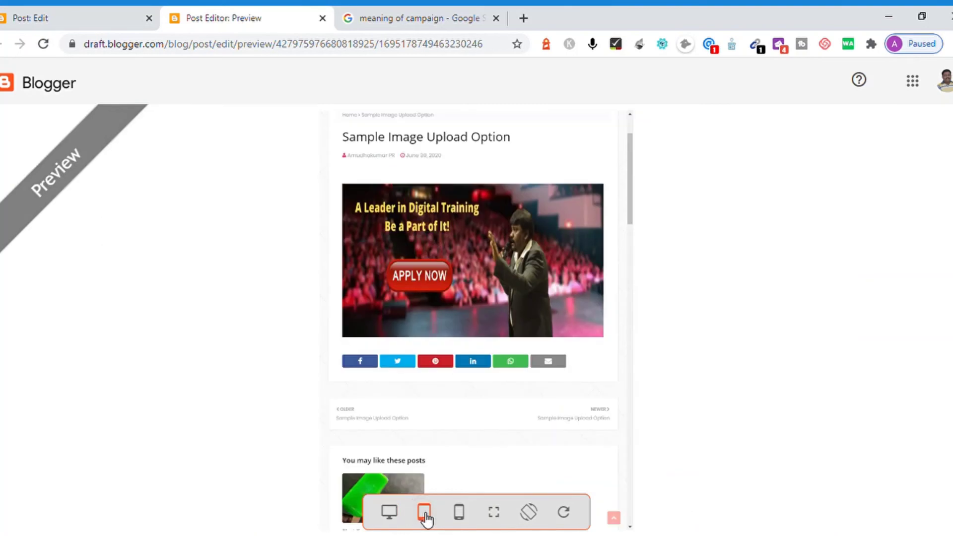
click(465, 516)
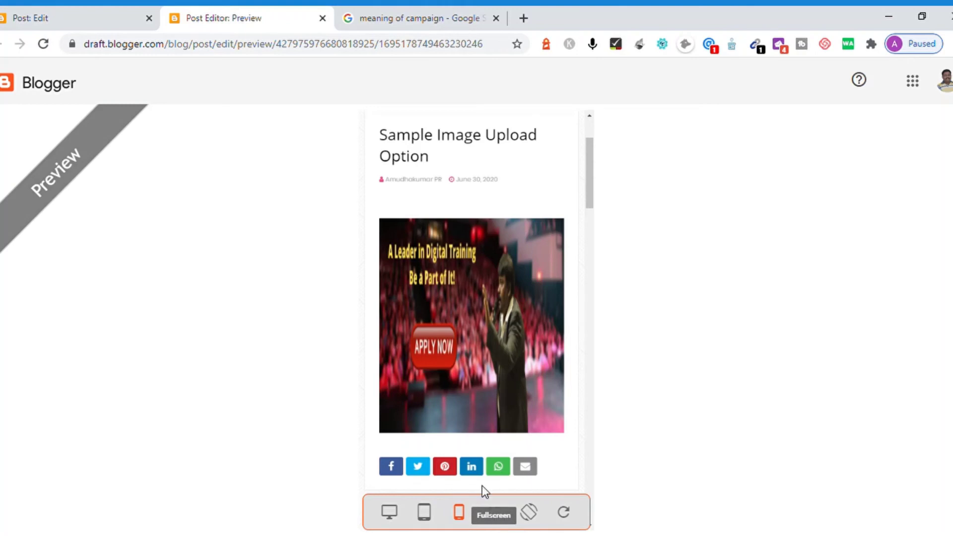
Step: Return to the post editor, reduce the banner image by one size and center it in the post
click(49, 20)
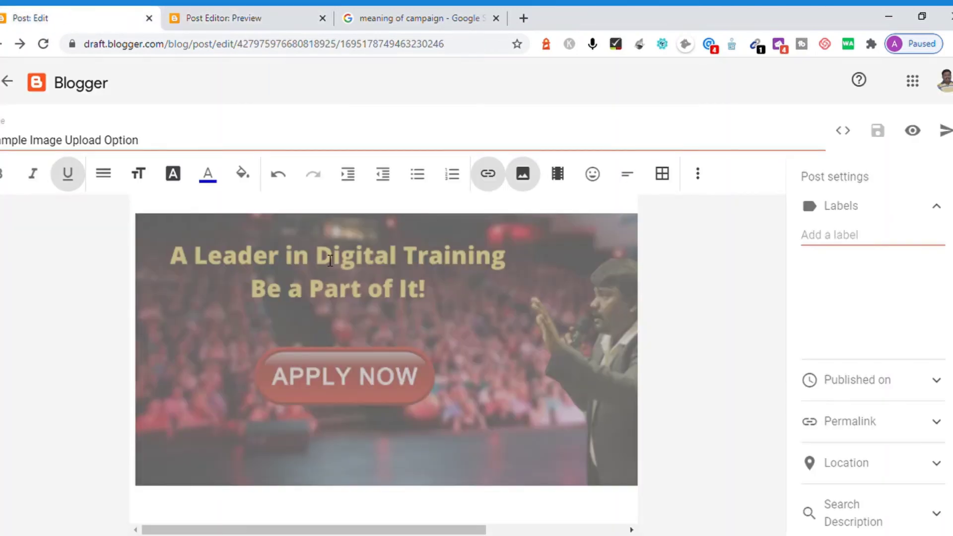
click(354, 389)
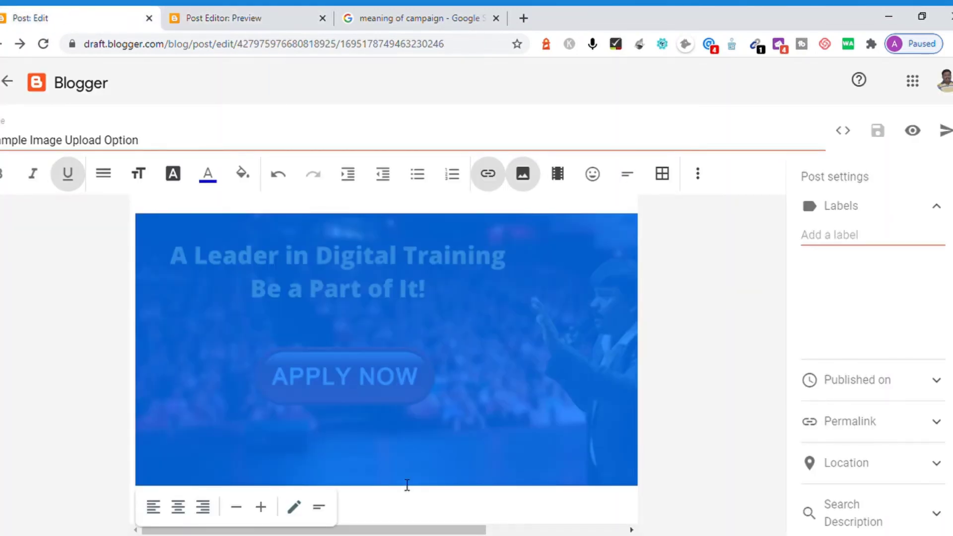
click(242, 508)
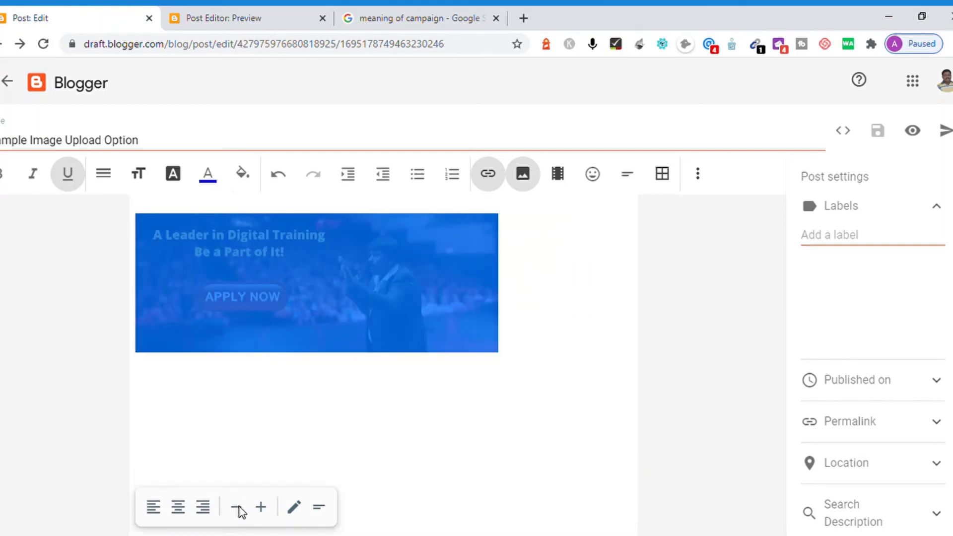
click(178, 507)
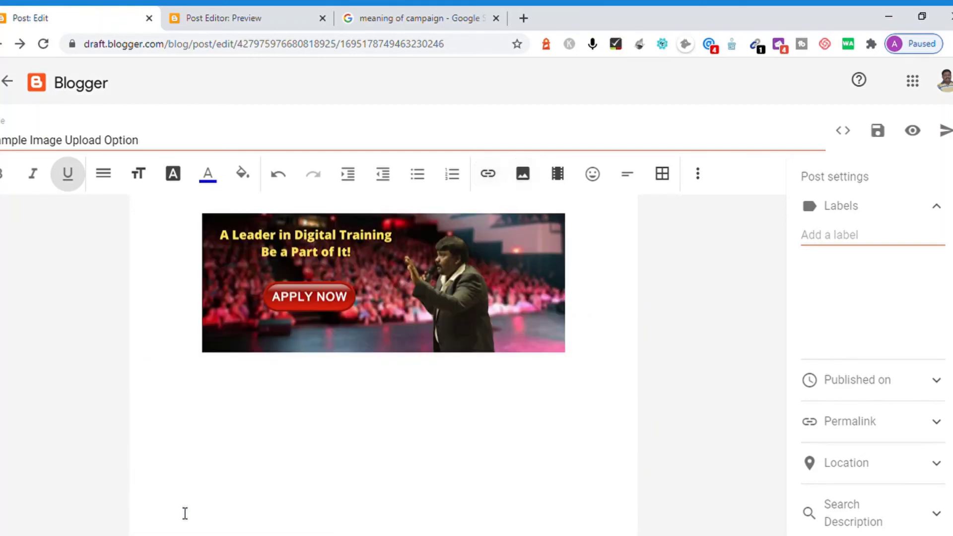
Step: Preview the post again and examine how the resized, centered banner looks on the page
click(914, 132)
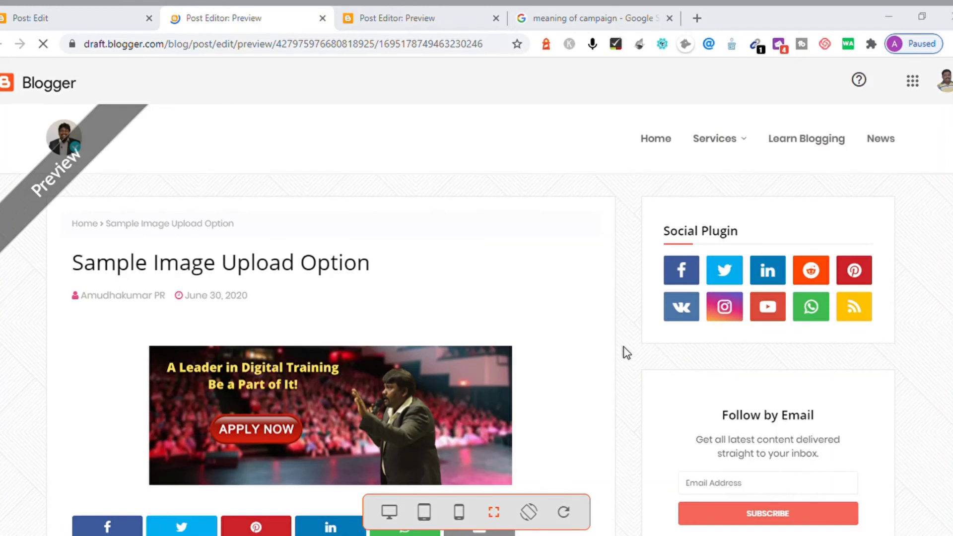
click(624, 347)
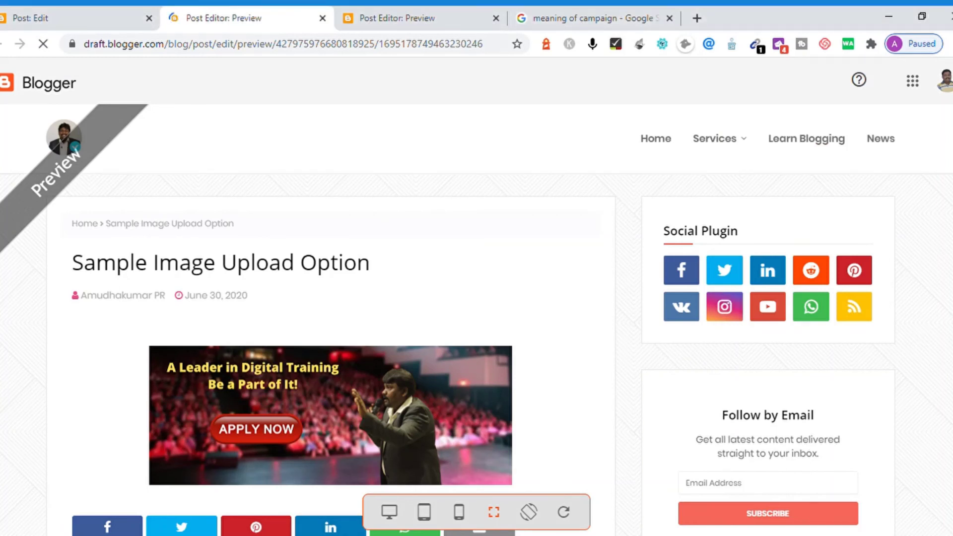
scroll(477, 318, down, 3)
scroll(477, 318, up, 1)
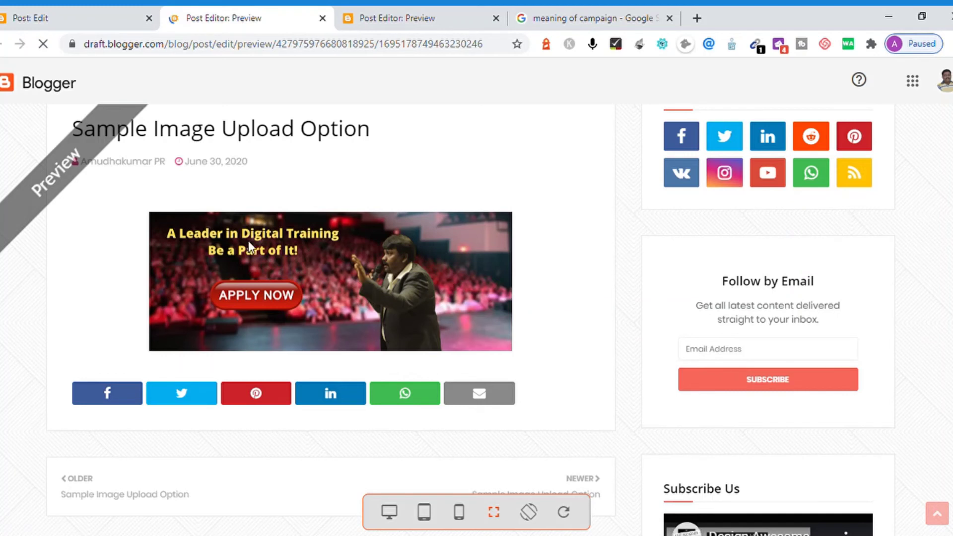
click(406, 15)
click(203, 19)
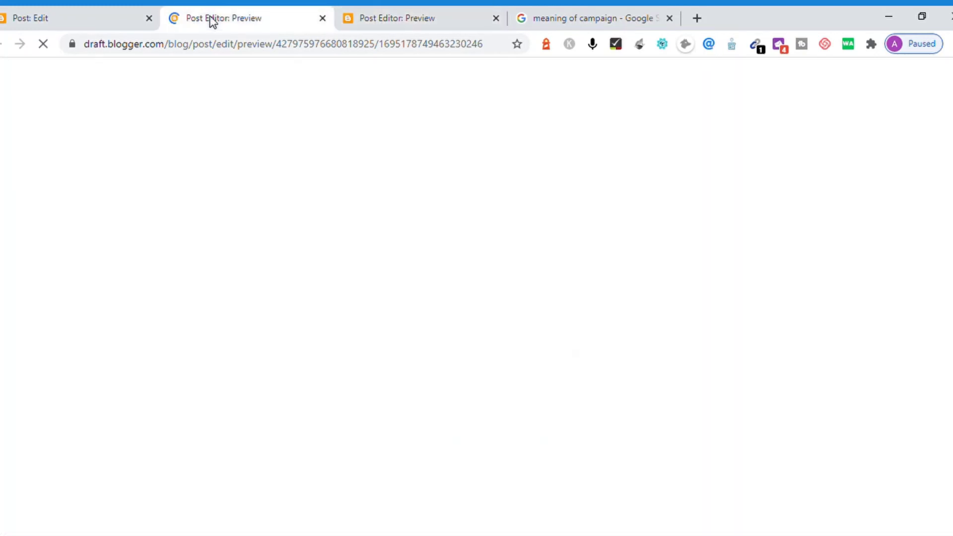
Step: Return to the post editor and publish the "Sample Image Upload Option" post
click(77, 22)
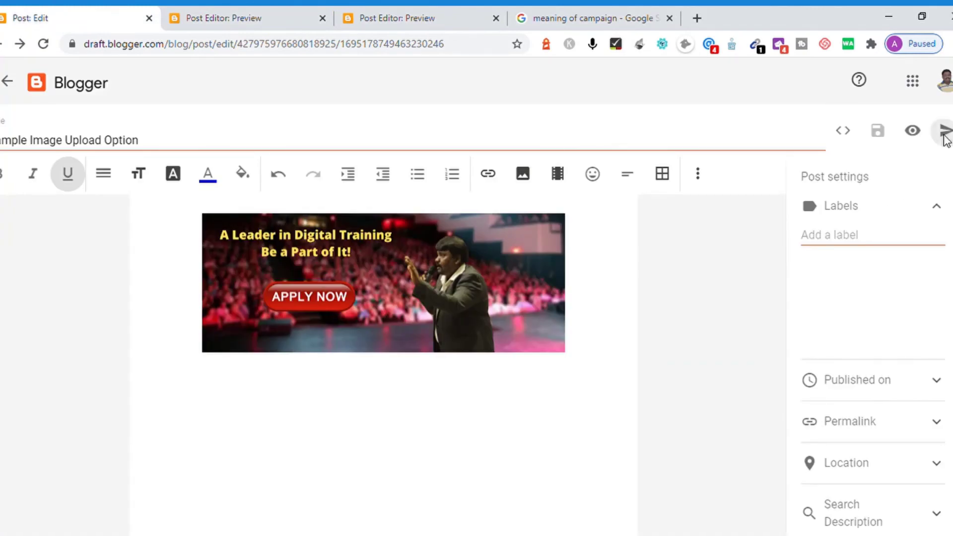
click(946, 132)
click(543, 333)
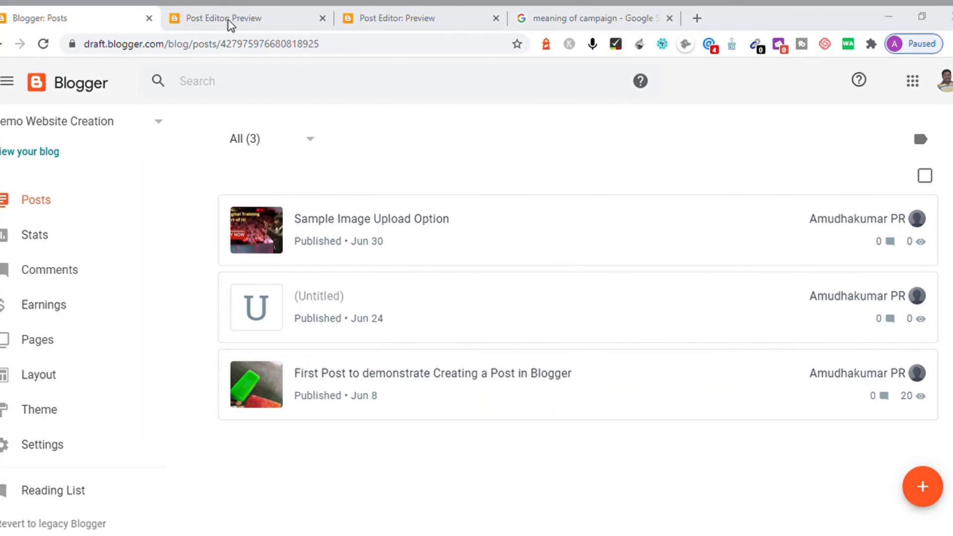
Step: View the live blog and examine how the new post appears in the homepage slider and post list
click(31, 157)
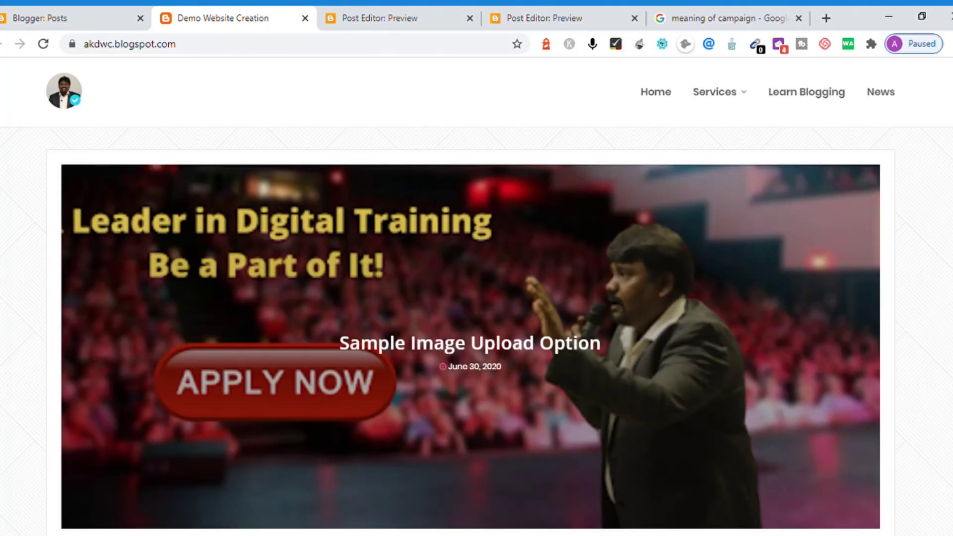
scroll(559, 262, down, 3)
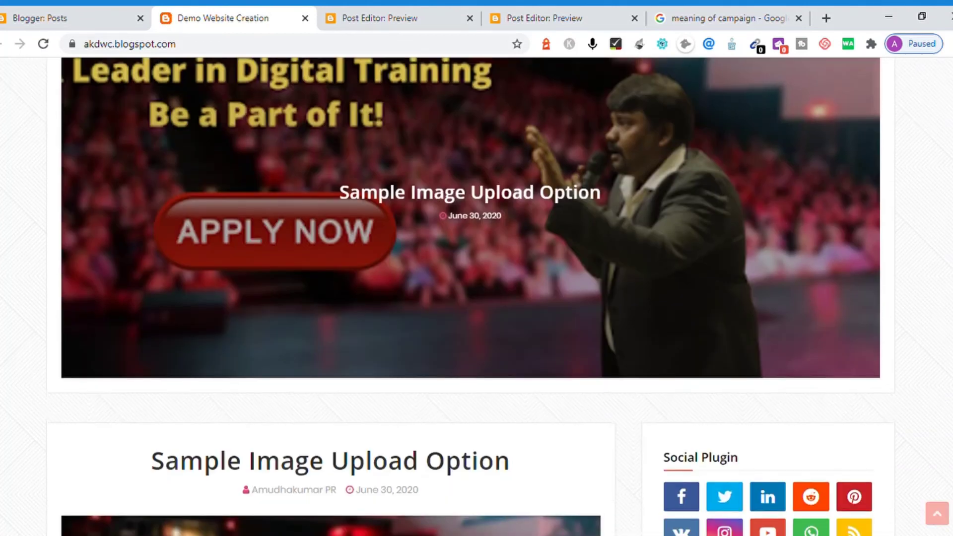
scroll(559, 262, up, 2)
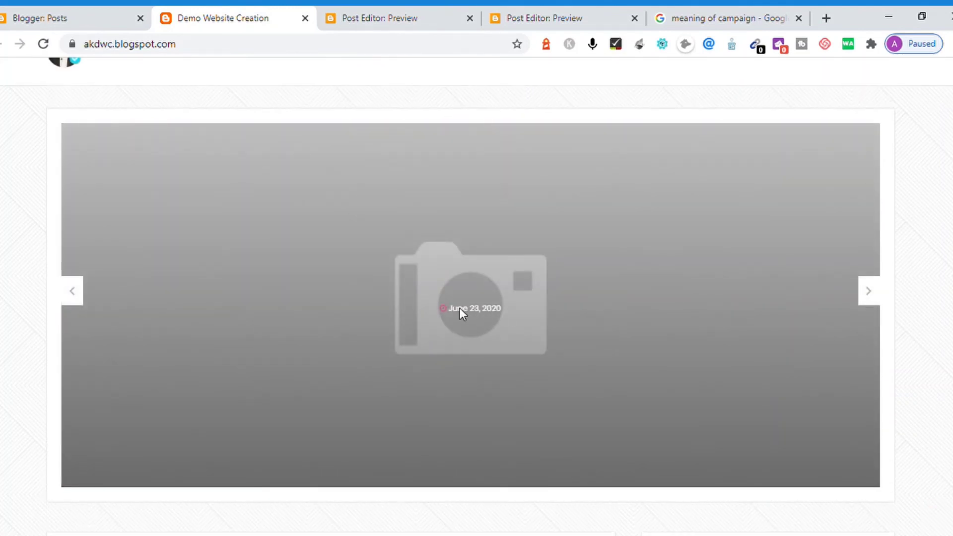
Step: Return to the Blogger posts list and open the untitled Jun 24 post for editing
click(76, 19)
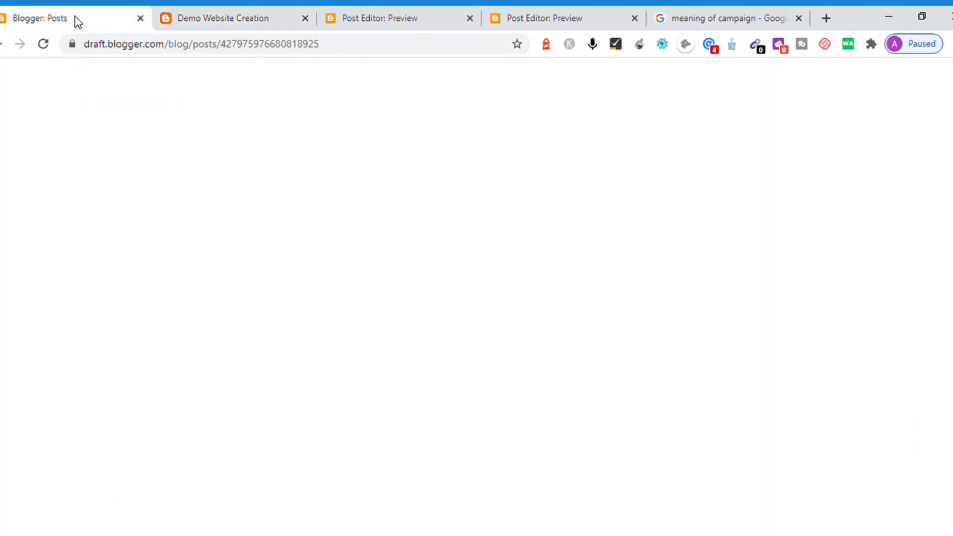
mouse_move(398, 328)
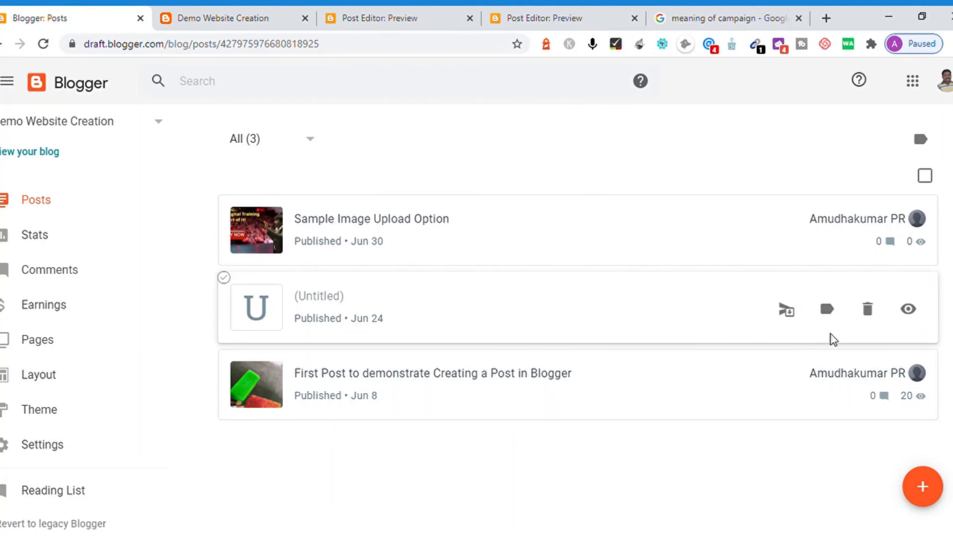
mouse_move(730, 415)
mouse_move(491, 336)
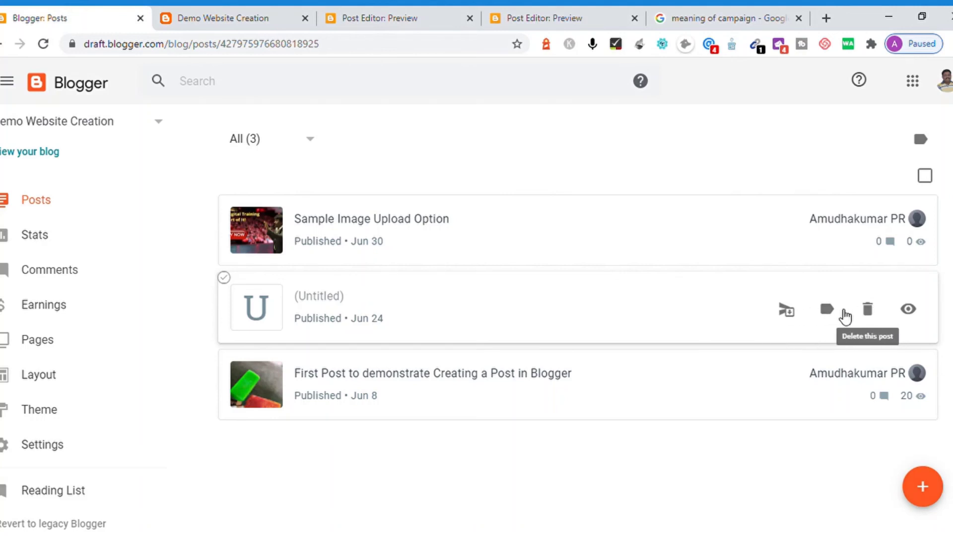
click(332, 294)
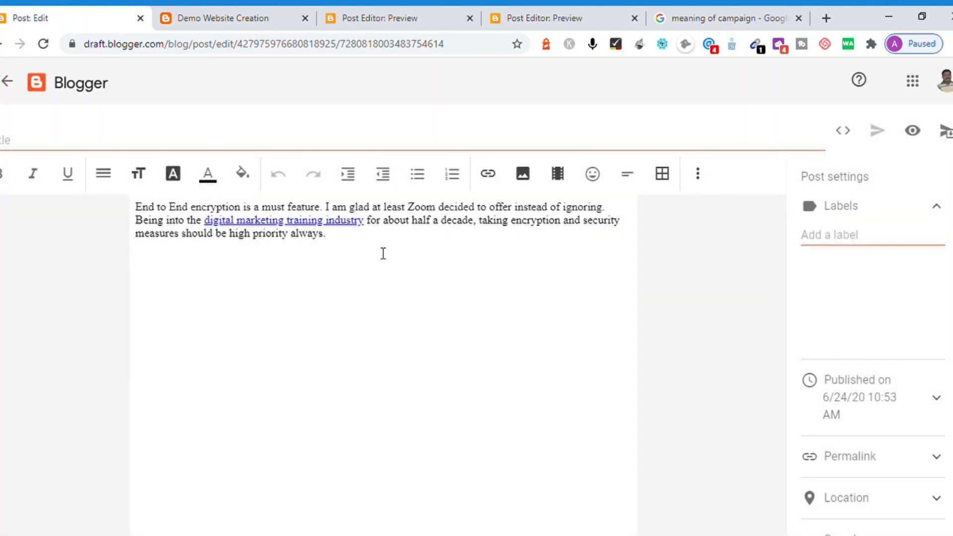
Step: Insert the "Learn to Create Free Illustraion Images for Your Website" image from the computer on a new line below the post text
key(Return)
click(522, 178)
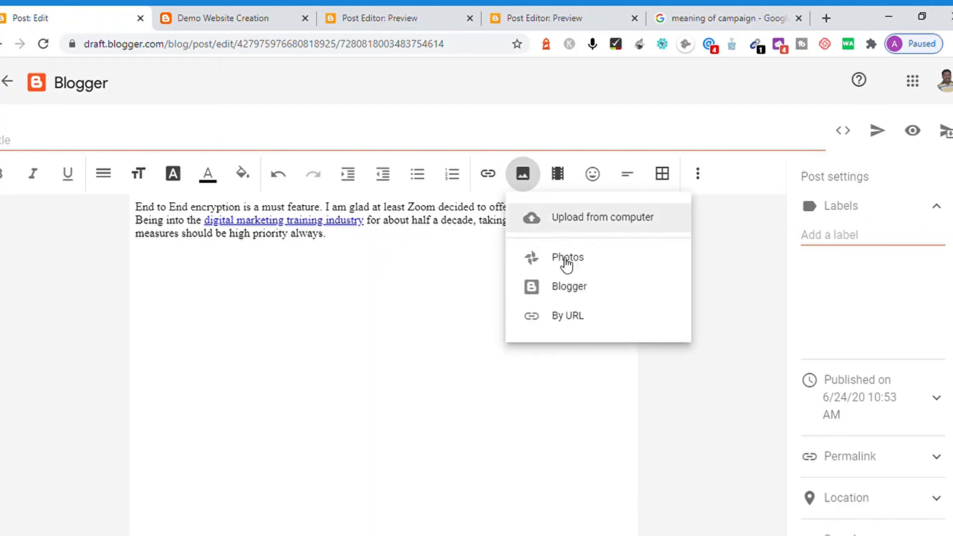
click(582, 218)
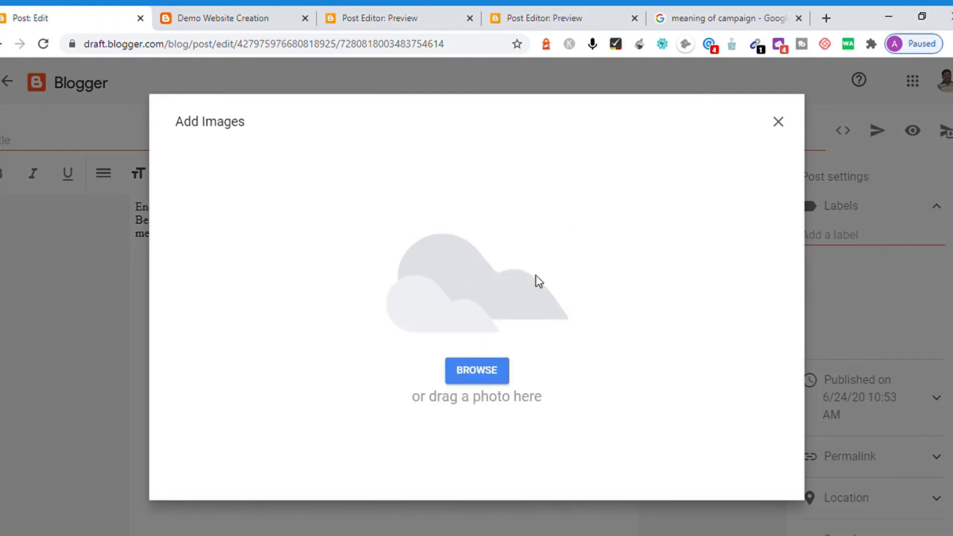
click(486, 371)
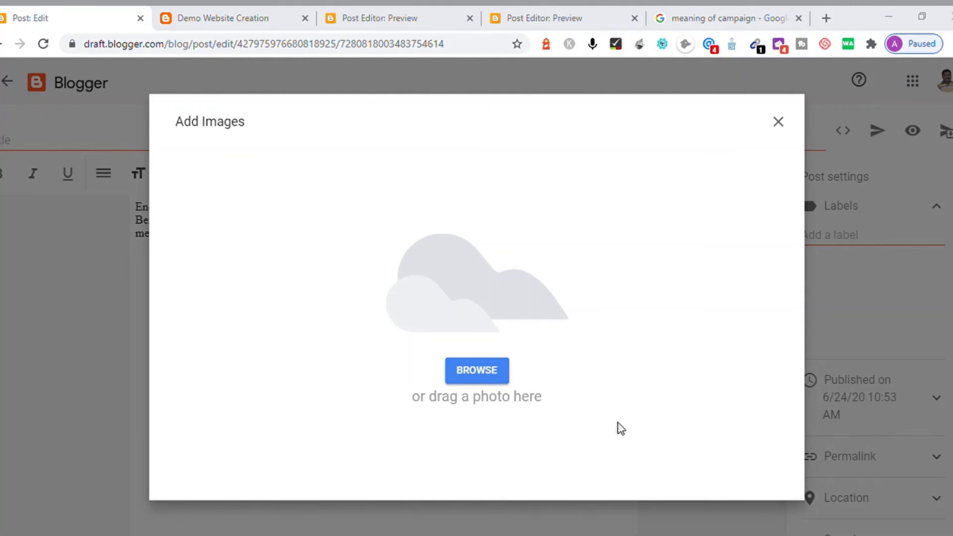
key(Return)
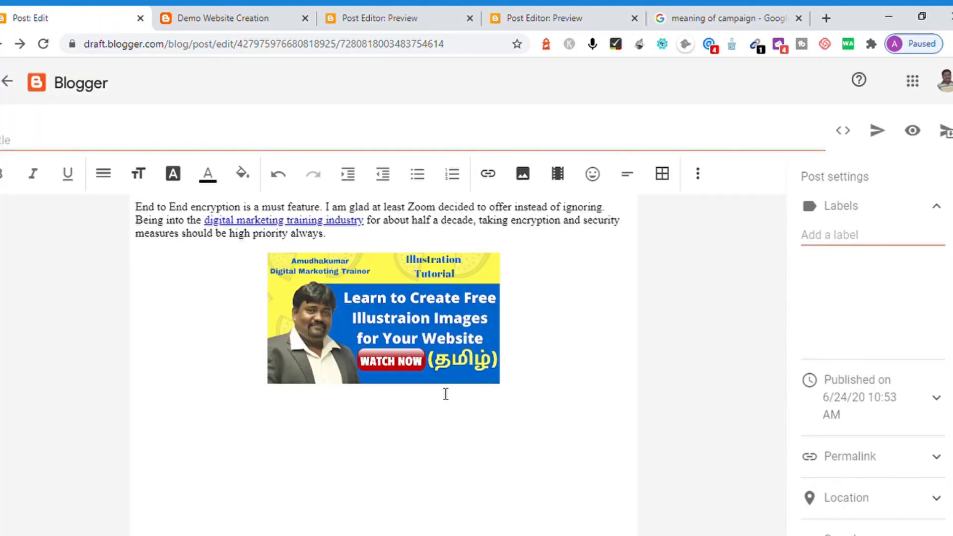
Step: Select the inserted illustration tutorial image, enlarge it by two sizes and reduce it by one
click(360, 338)
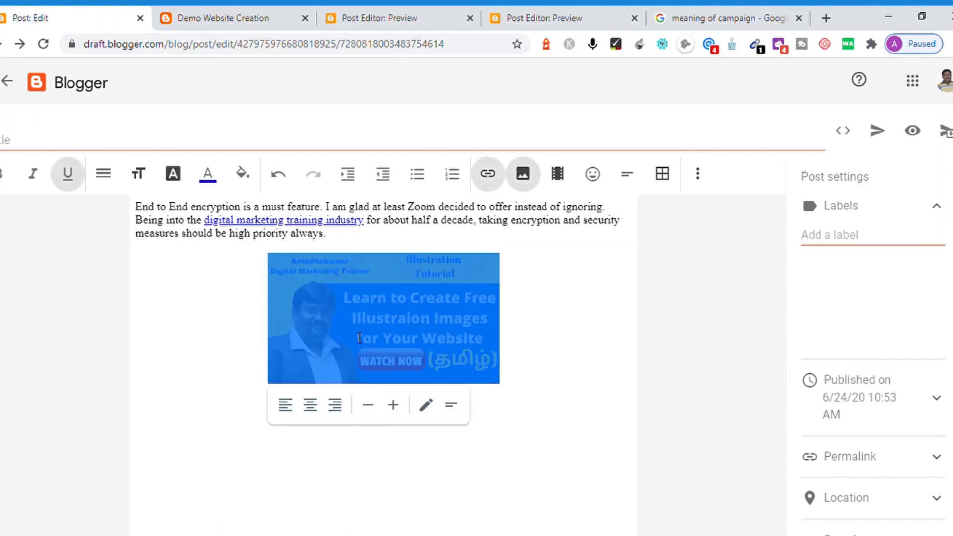
click(393, 407)
click(392, 407)
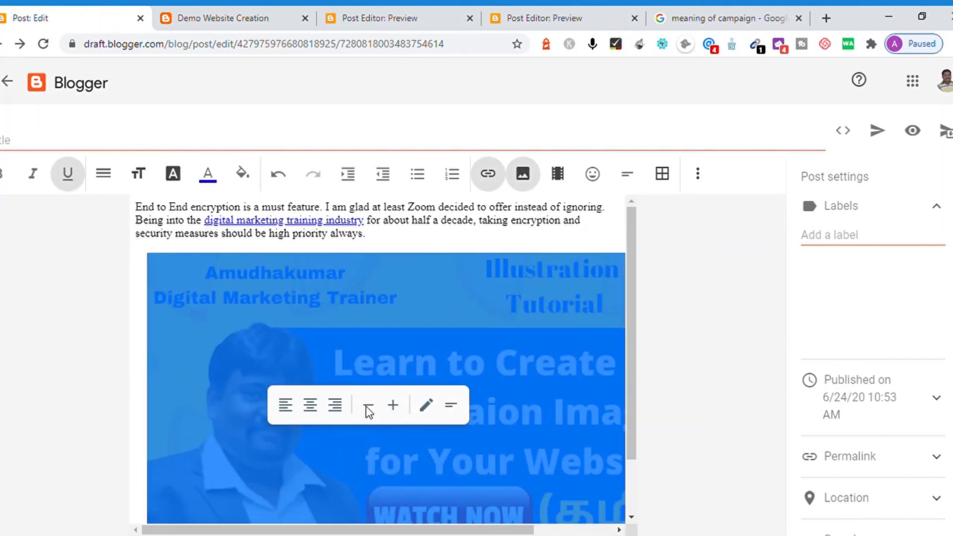
click(368, 410)
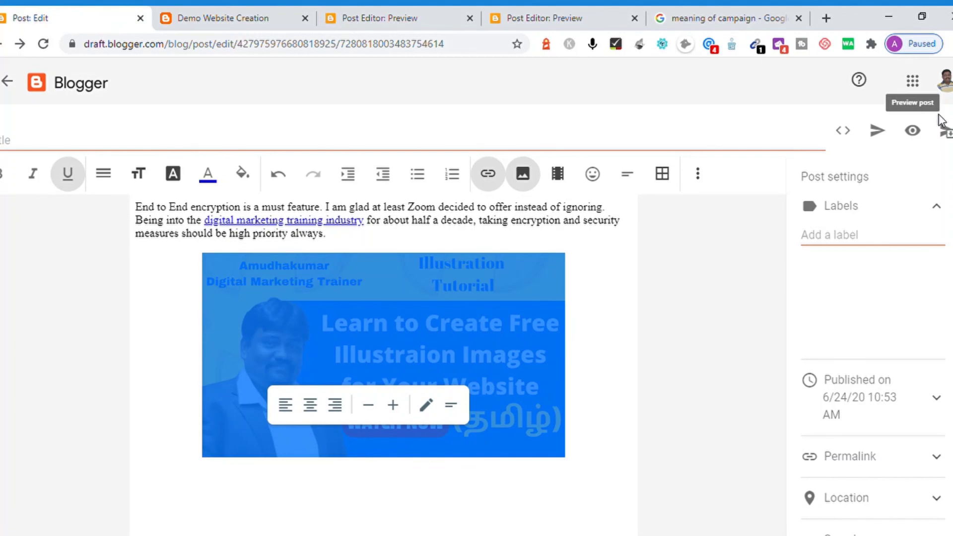
Step: Title the post "Second Sample for Post" and update the published post
click(364, 142)
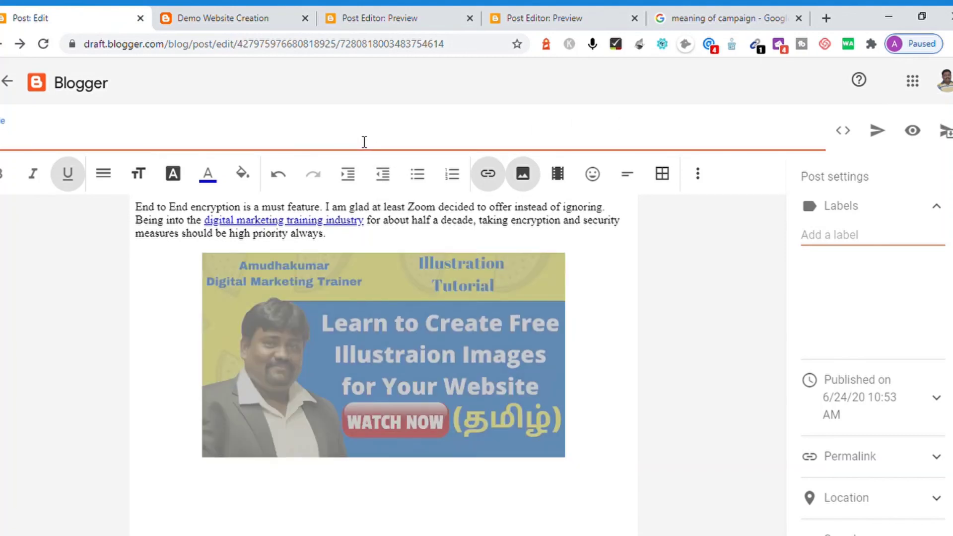
text(Second Sample )
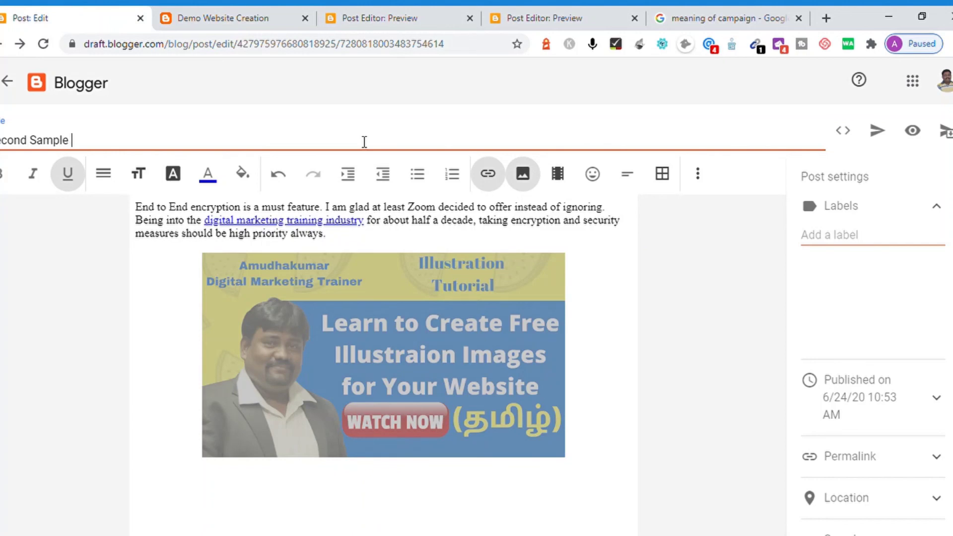
text(for Post)
click(878, 130)
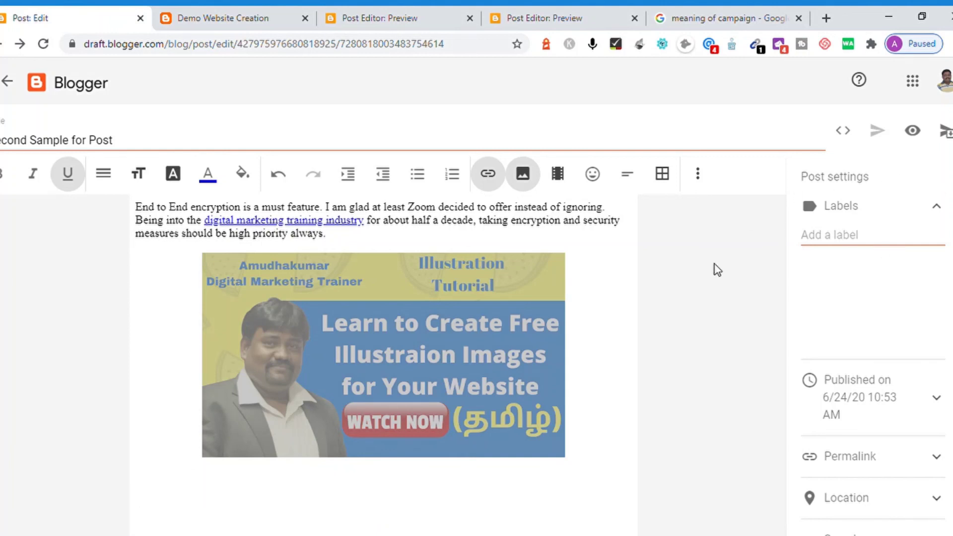
Step: Reload the live blog and examine how the updated post appears in the post list and homepage slider
click(235, 22)
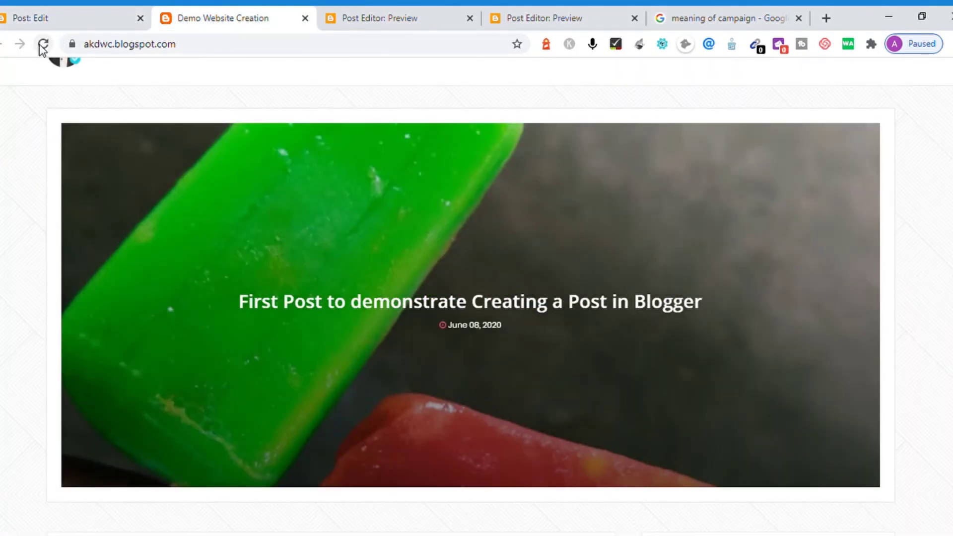
click(43, 45)
scroll(477, 298, down, 6)
scroll(477, 298, up, 3)
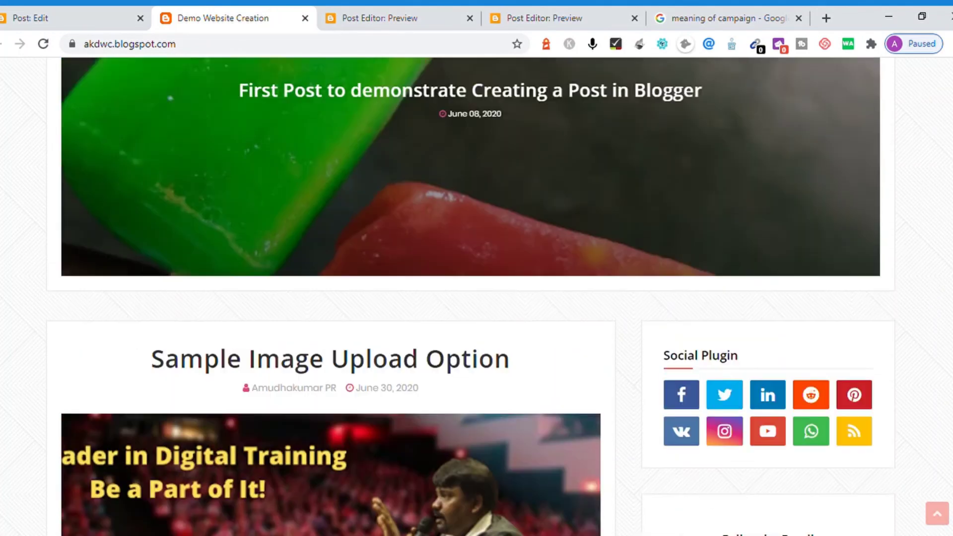
scroll(477, 298, down, 2)
scroll(477, 298, down, 20)
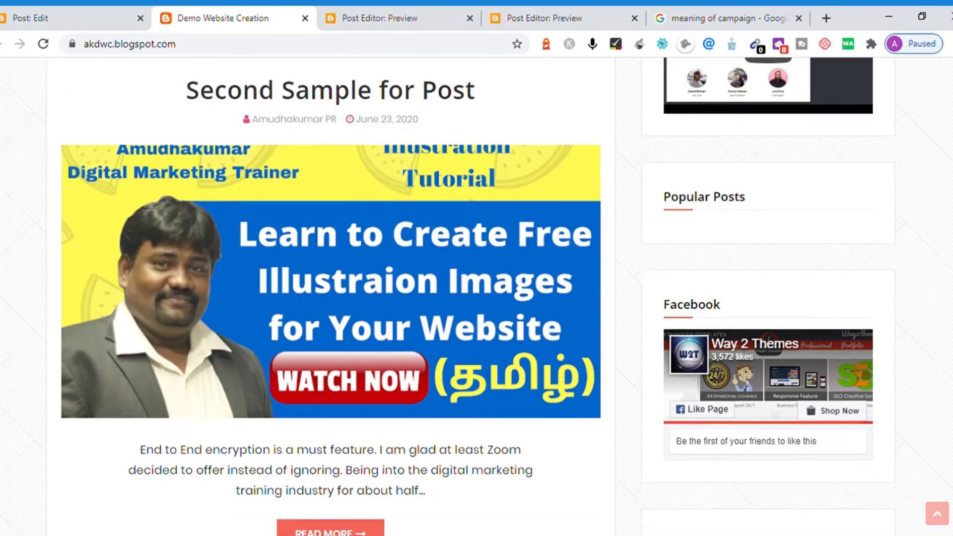
scroll(477, 298, down, 6)
scroll(949, 287, up, 15)
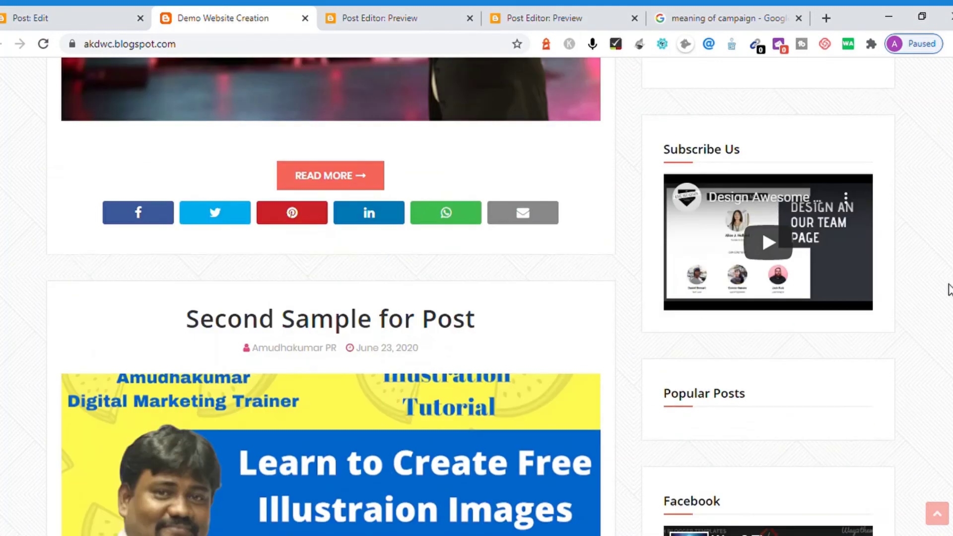
scroll(949, 171, up, 7)
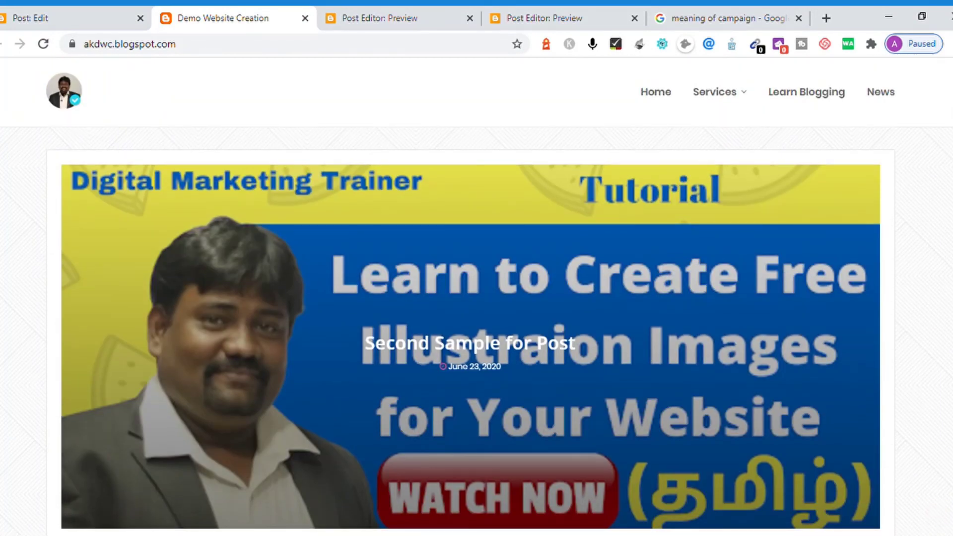
Step: Check the live homepage again from the slider down to the footer and return to the post editor
click(76, 15)
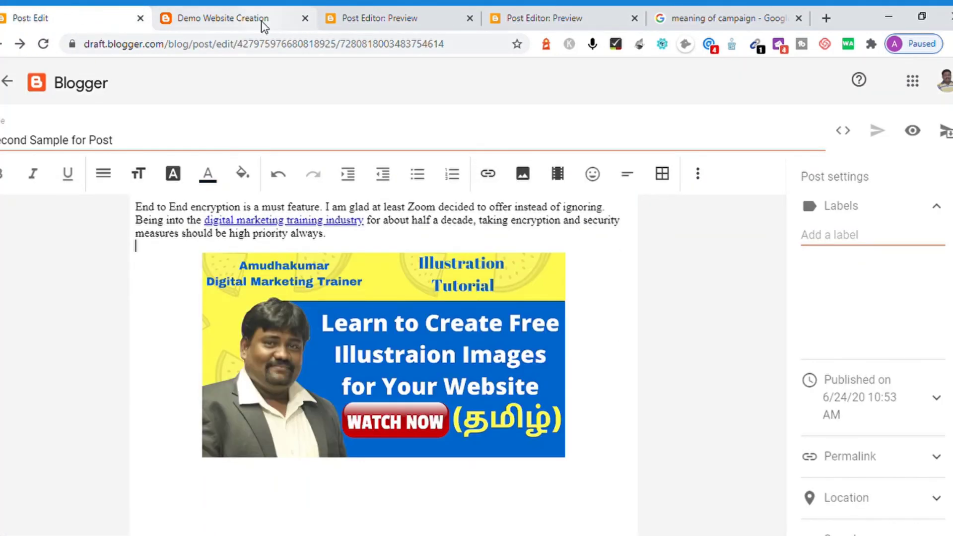
click(261, 24)
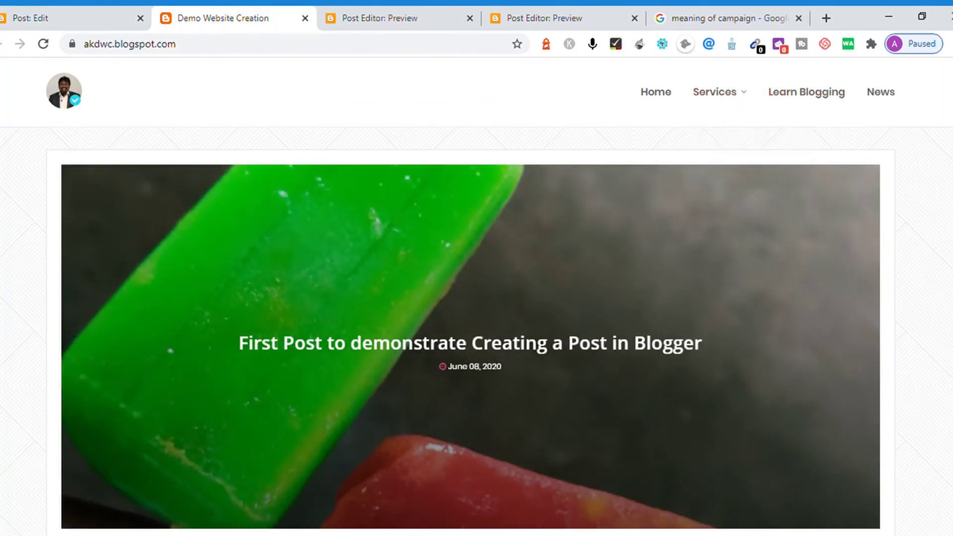
scroll(328, 298, down, 20)
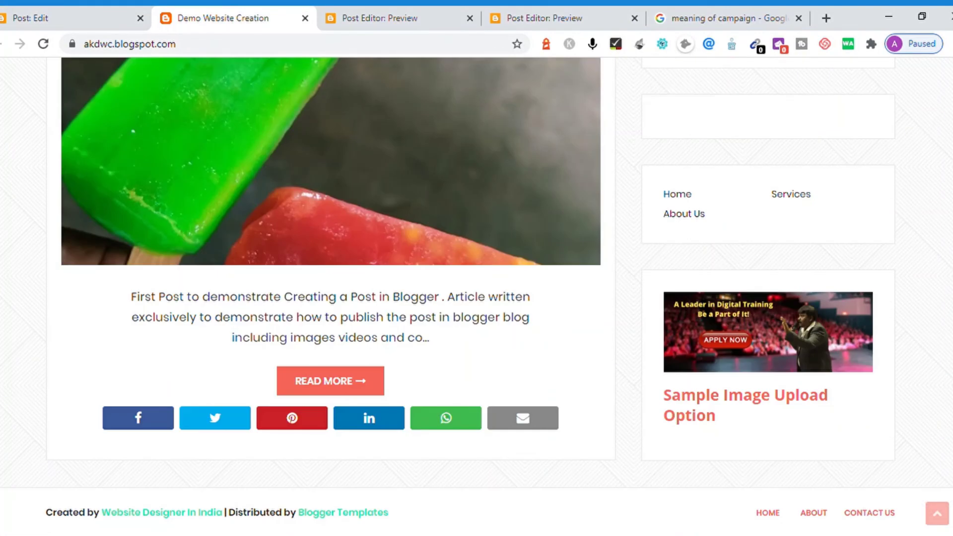
scroll(327, 298, up, 15)
scroll(328, 298, up, 10)
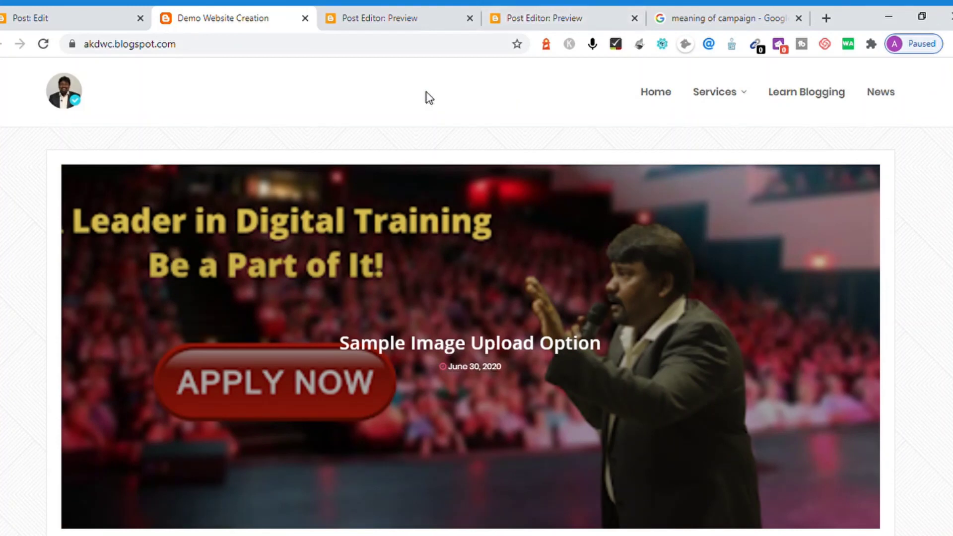
click(67, 24)
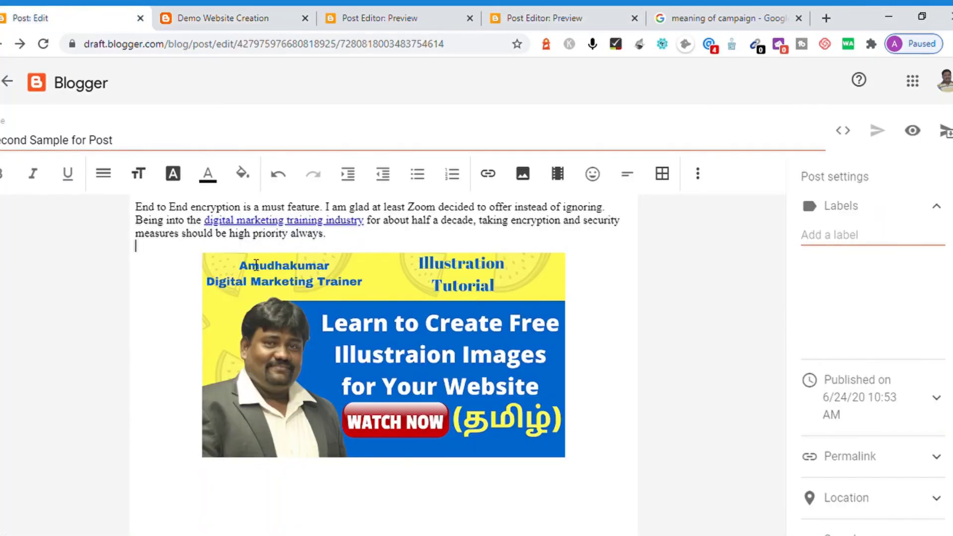